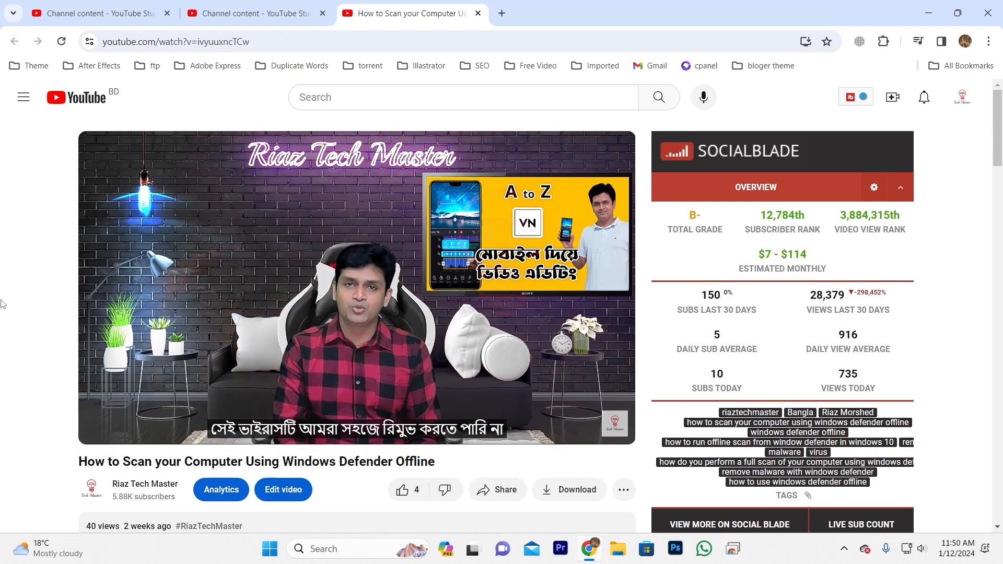
Step: Pause and resume the Windows Defender Offline video to look at its Bangla subtitles
left_click(98, 432)
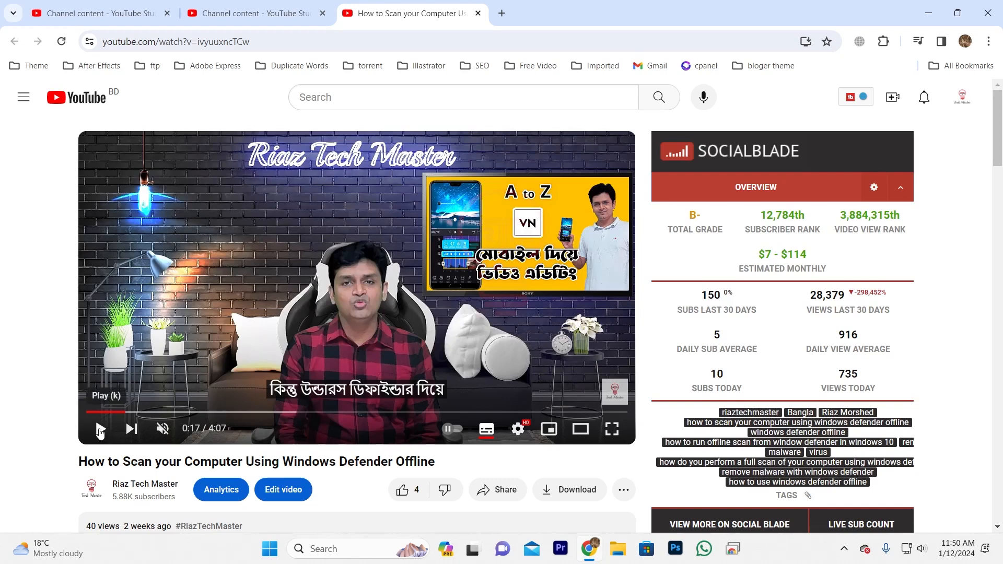
left_click(101, 429)
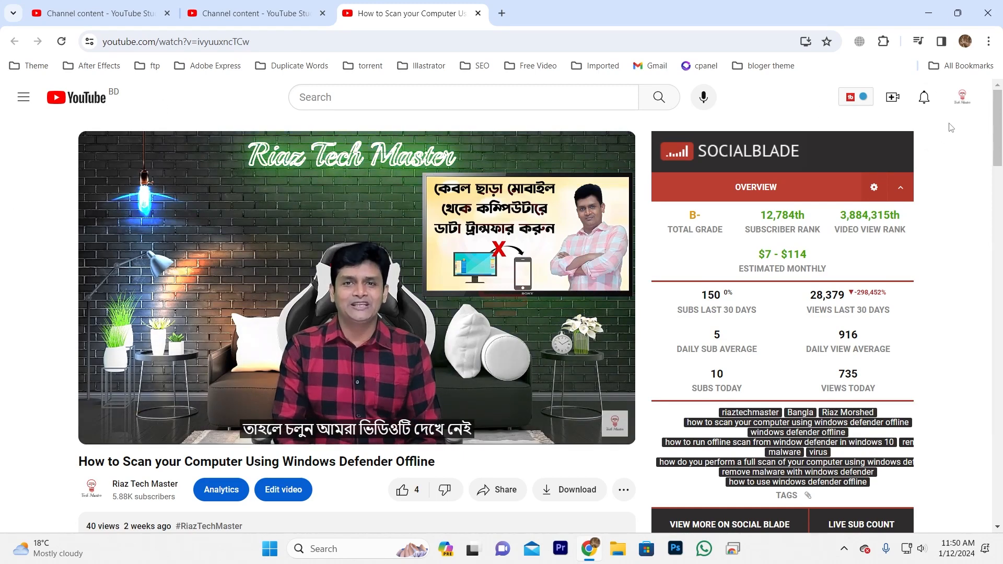
Step: Go to YouTube Studio for the signed-in channel and show its list of uploaded videos
left_click(964, 98)
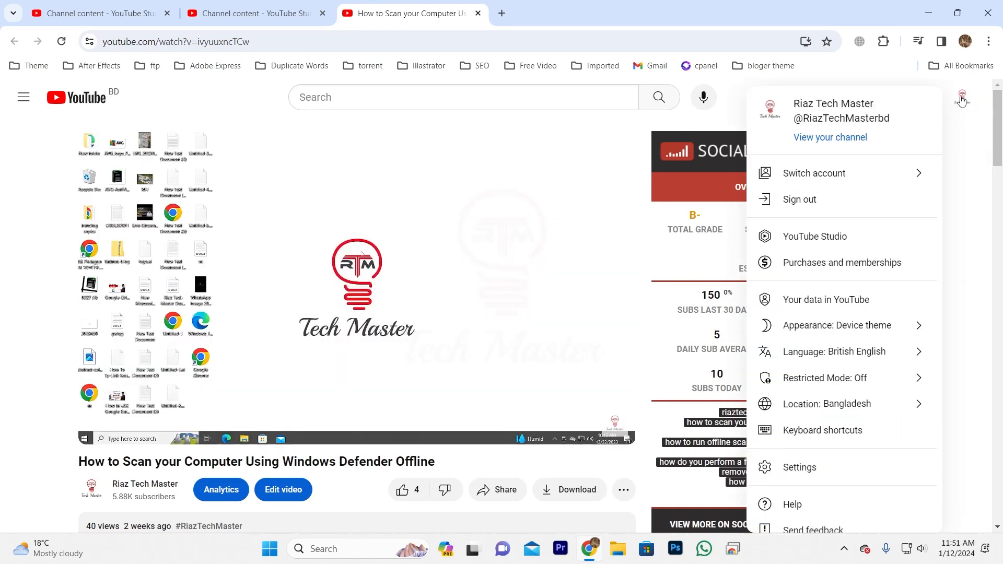
left_click(819, 237)
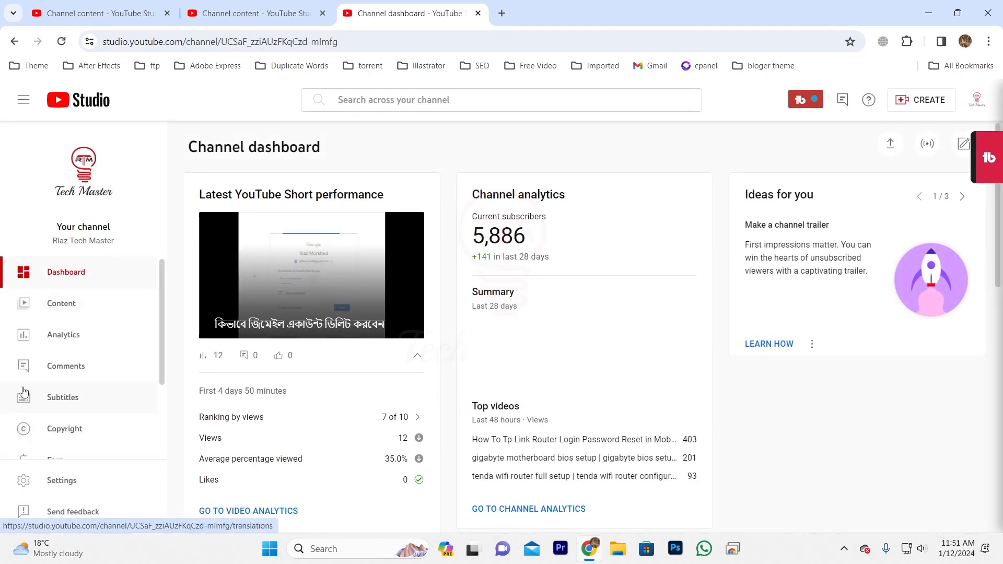
scroll(89, 375, "down", 2)
scroll(90, 374, "up", 2)
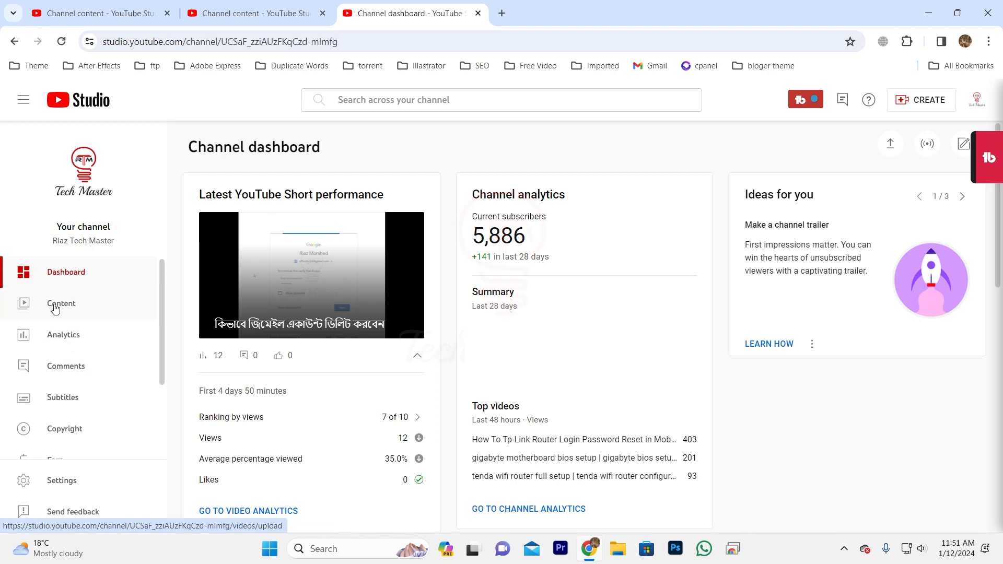
left_click(72, 309)
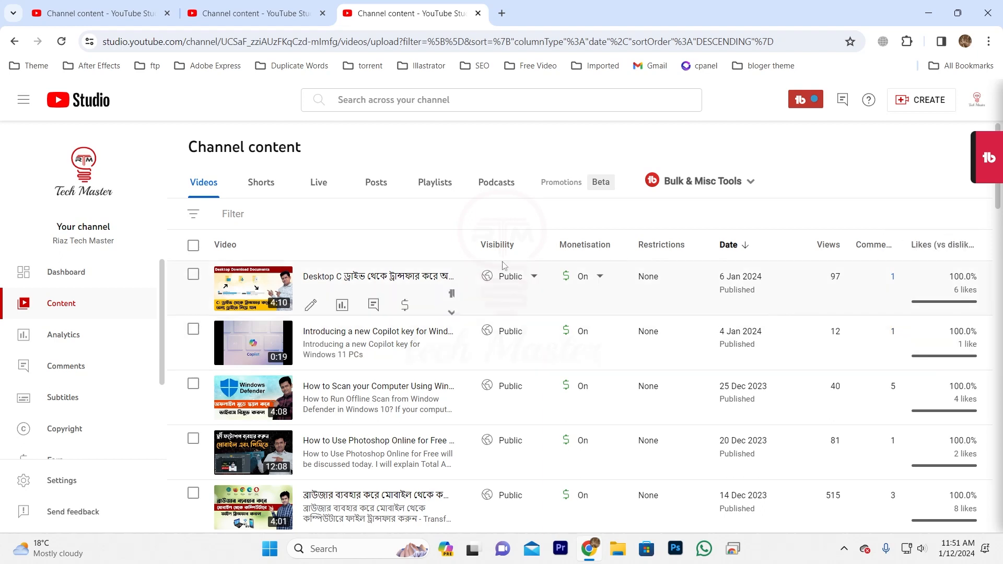
Step: Open the subtitles page of the channel video published on 6 Jan 2024
left_click(311, 306)
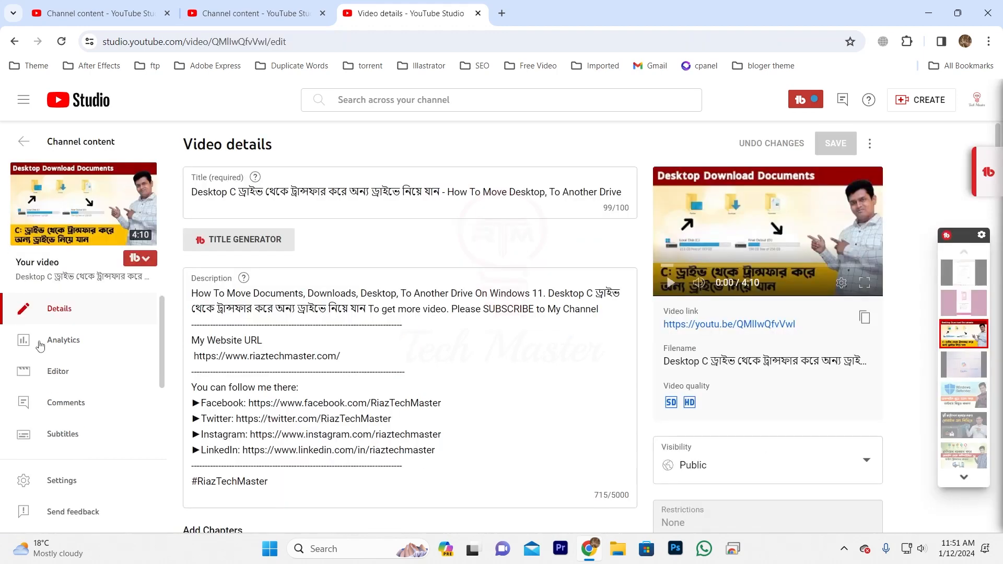
scroll(53, 353, "down", 2)
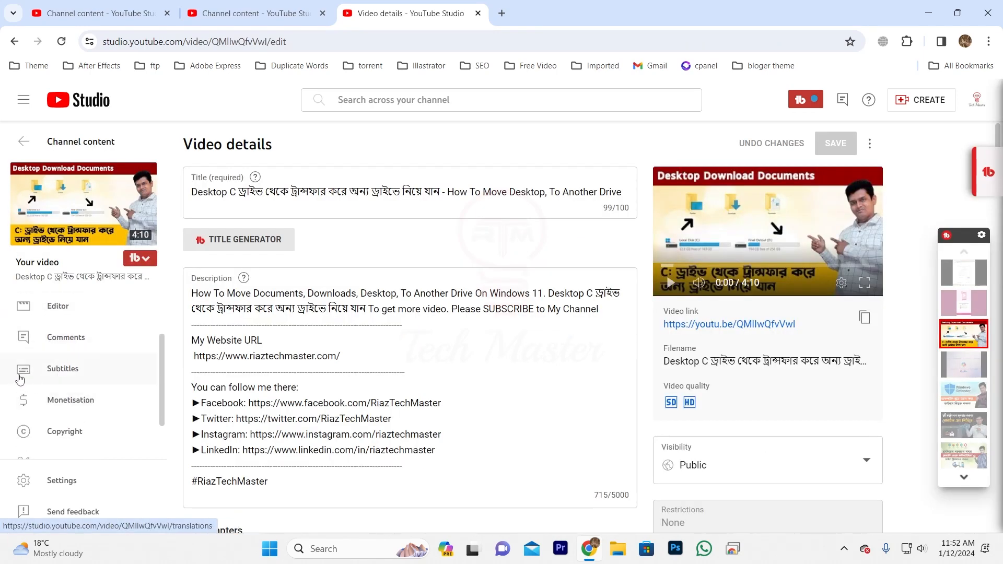
left_click(59, 373)
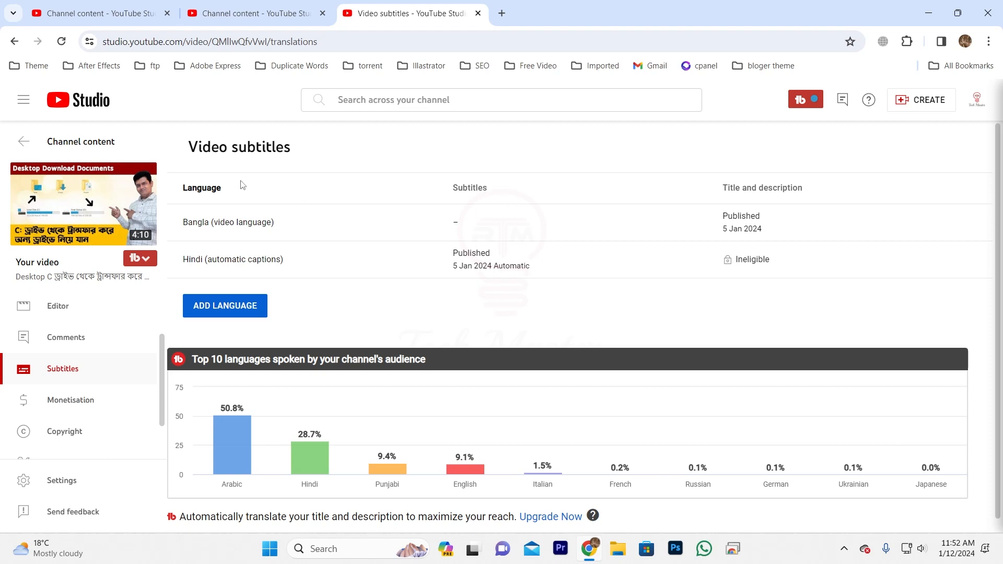
Step: Search Google for "capcut online" in a new browser tab and open CapCut's Free Online Video Editor result
left_click(502, 14)
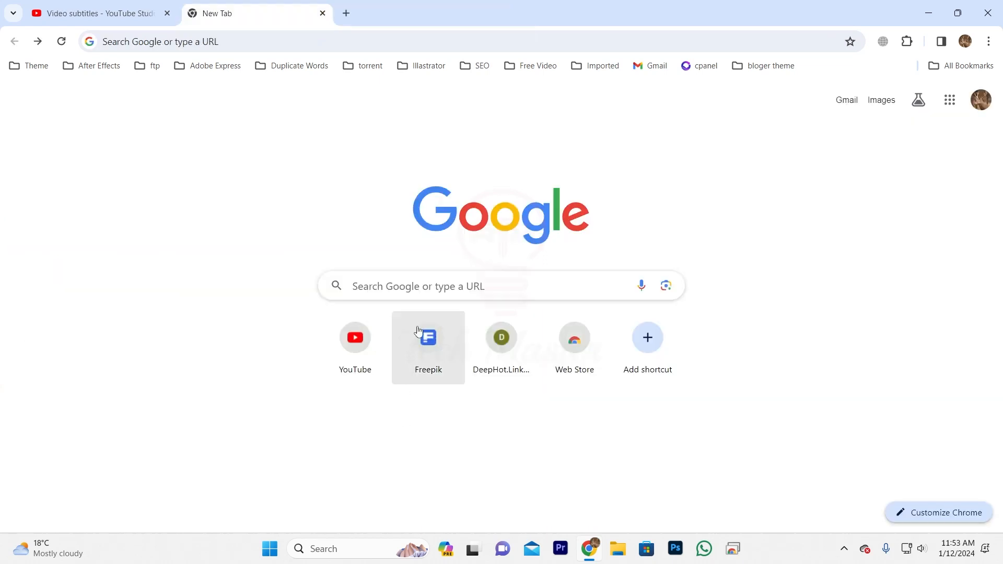
left_click(431, 284)
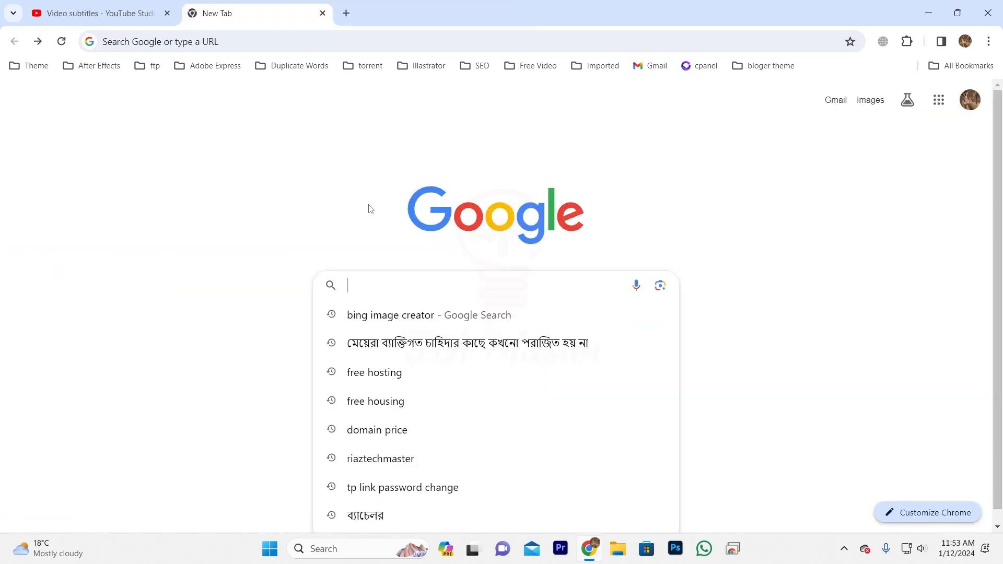
type("cap")
key("Down")
key("Return")
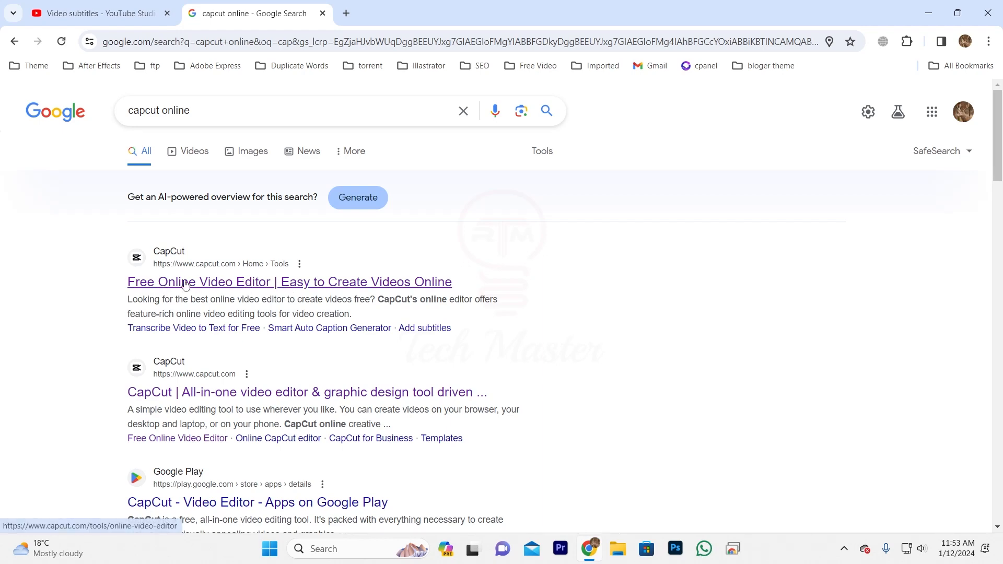
left_click(178, 285)
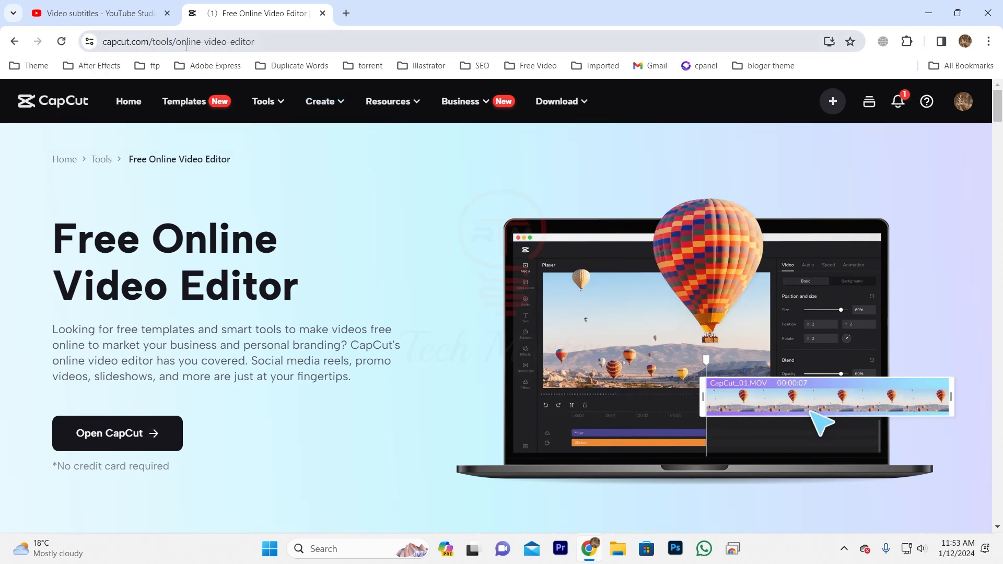
Step: Select the online video editor among CapCut's tools and launch the editor with an untitled project
left_click_drag(168, 42, 288, 43)
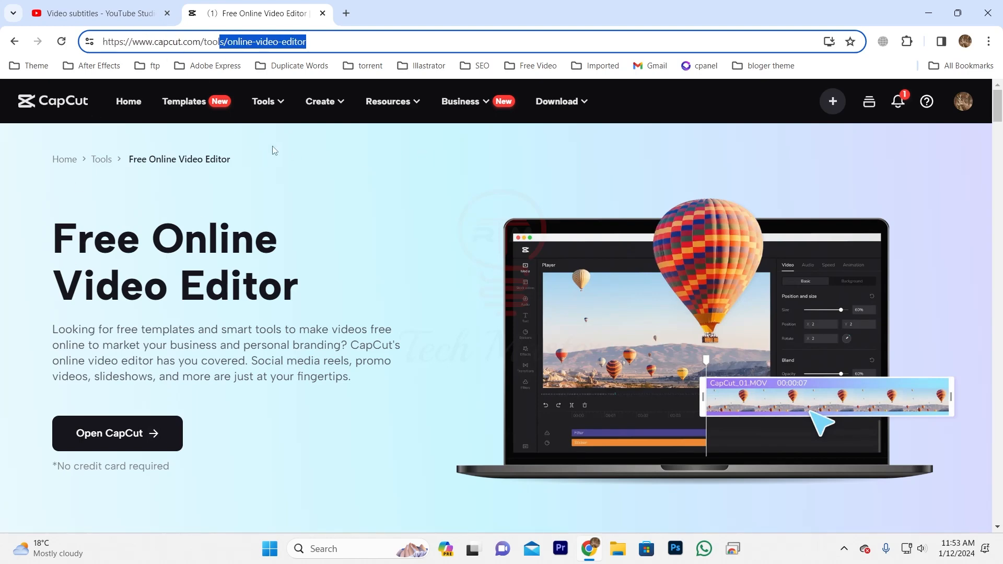
mouse_move(280, 107)
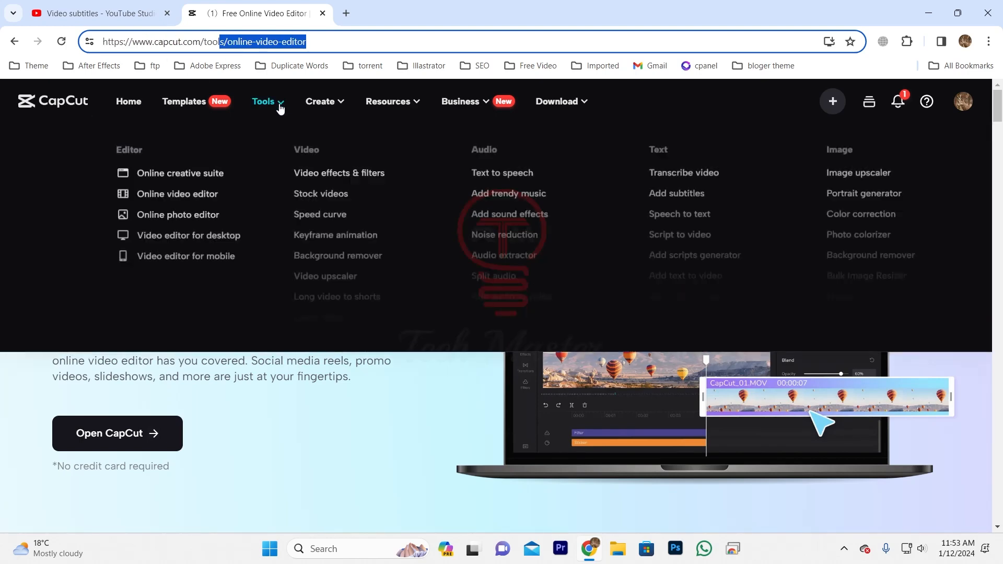
left_click(171, 197)
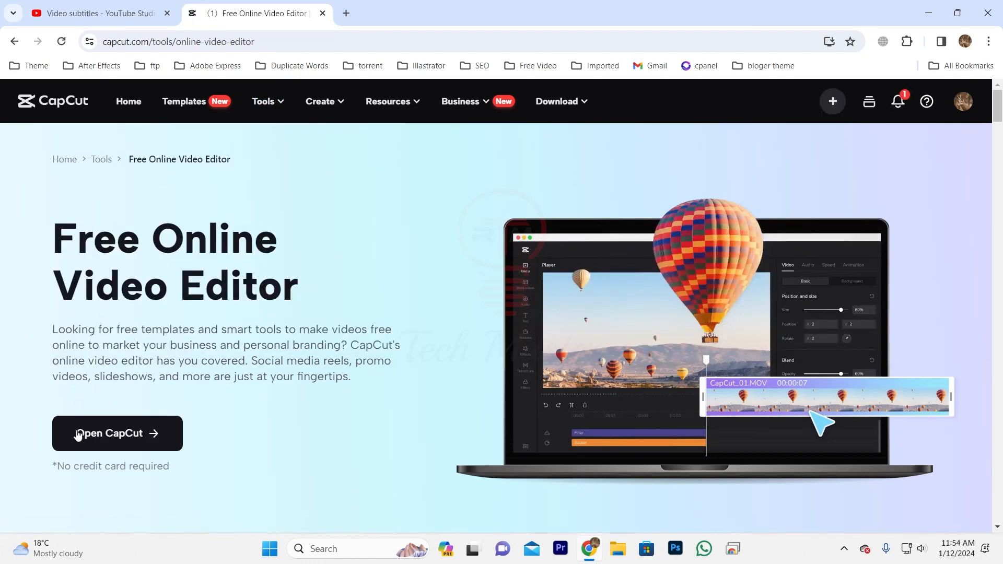
left_click(109, 438)
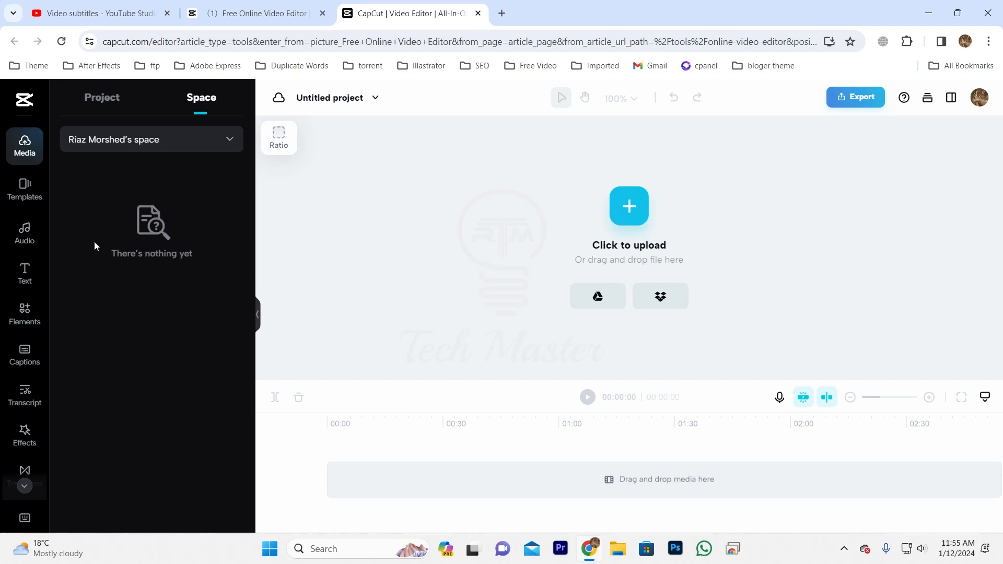
Step: Upload "Desktop C ড্রাইভ থেকে ট্রান্সফার করে অন্য ড্রাইভে নিয়ে যান.mp4" to the project and delete its clip from the timeline
left_click(634, 212)
scroll(50, 267, "down", 3)
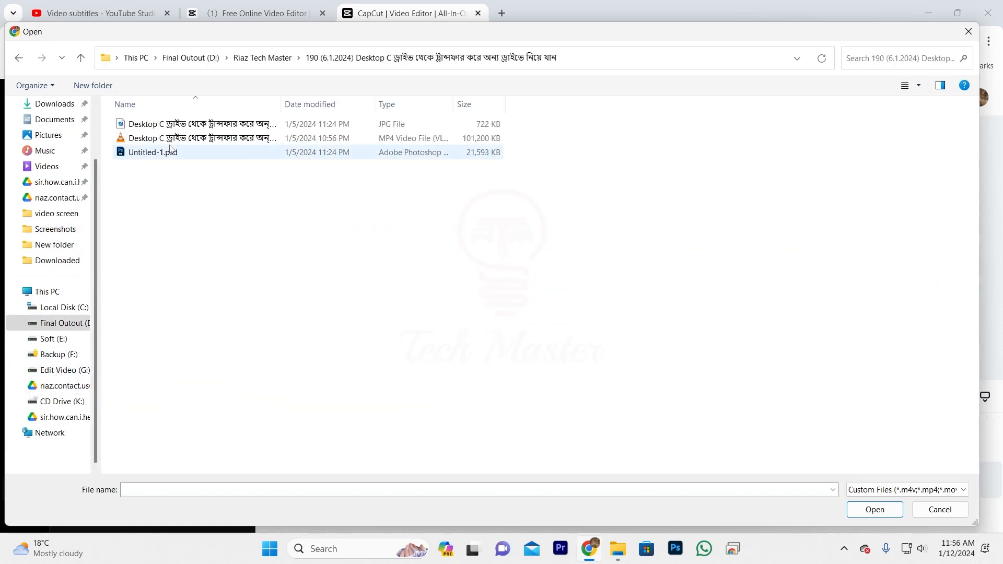
left_click(147, 140)
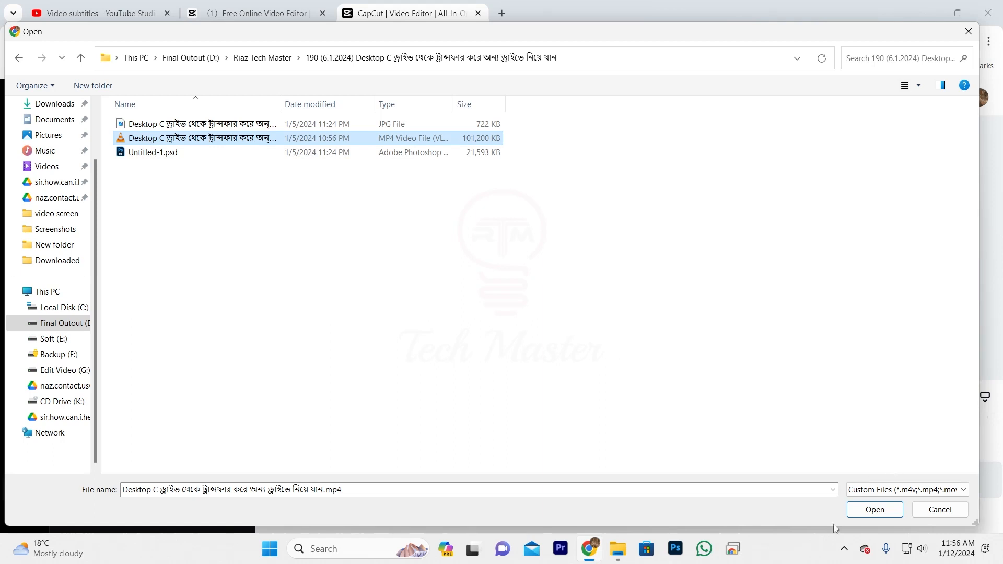
left_click(876, 511)
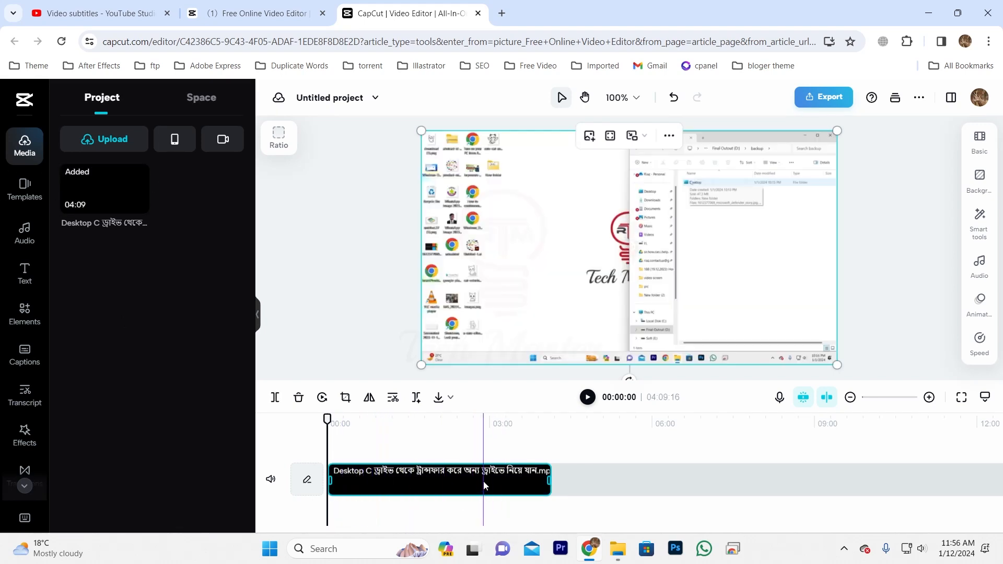
mouse_move(478, 482)
left_mouse_down()
mouse_move(466, 482)
mouse_move(586, 473)
mouse_move(490, 485)
left_mouse_up()
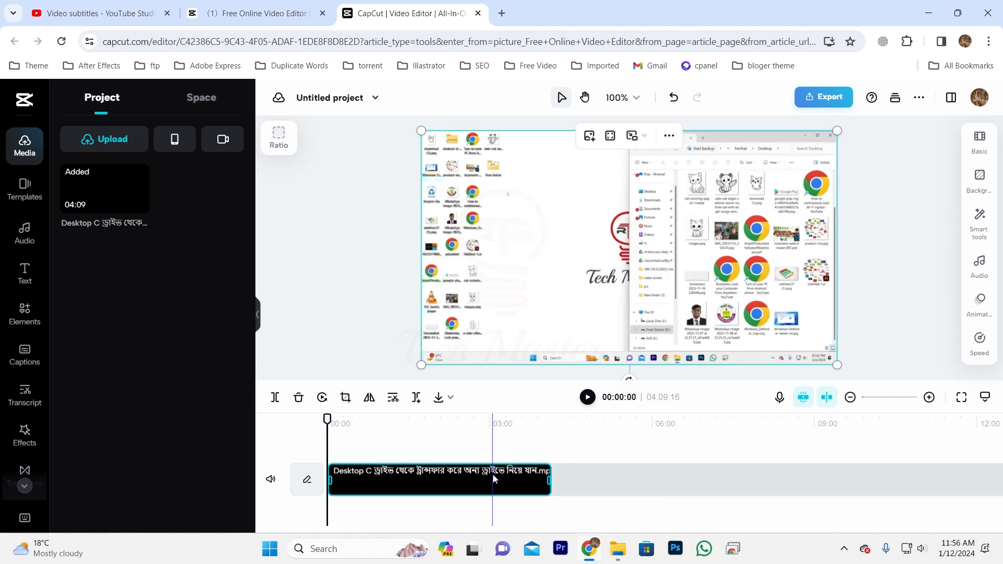
key("Delete")
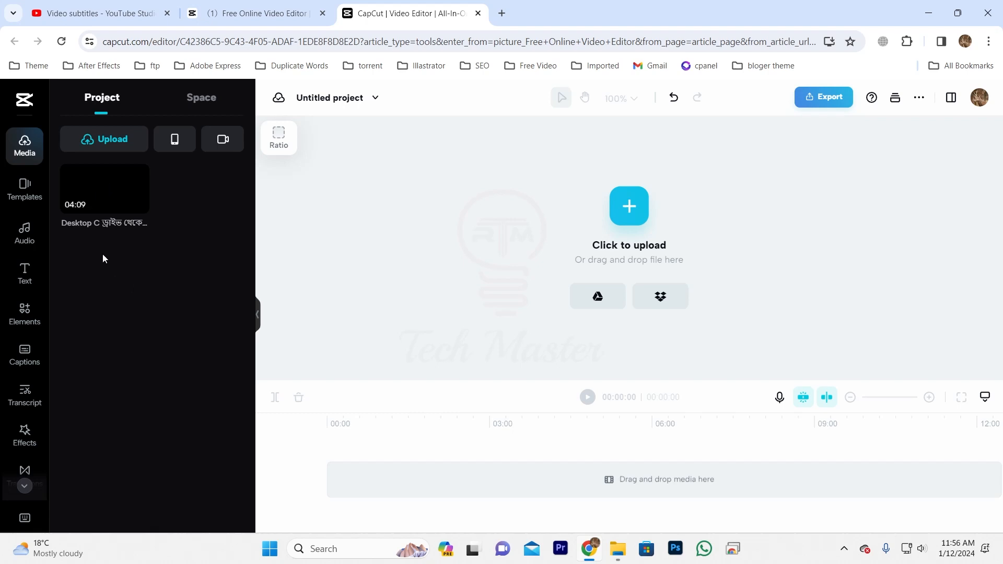
Step: Start transcript-based editing for the uploaded video and transcribe it with Bengali as the media language
left_click(103, 188)
right_click(103, 188)
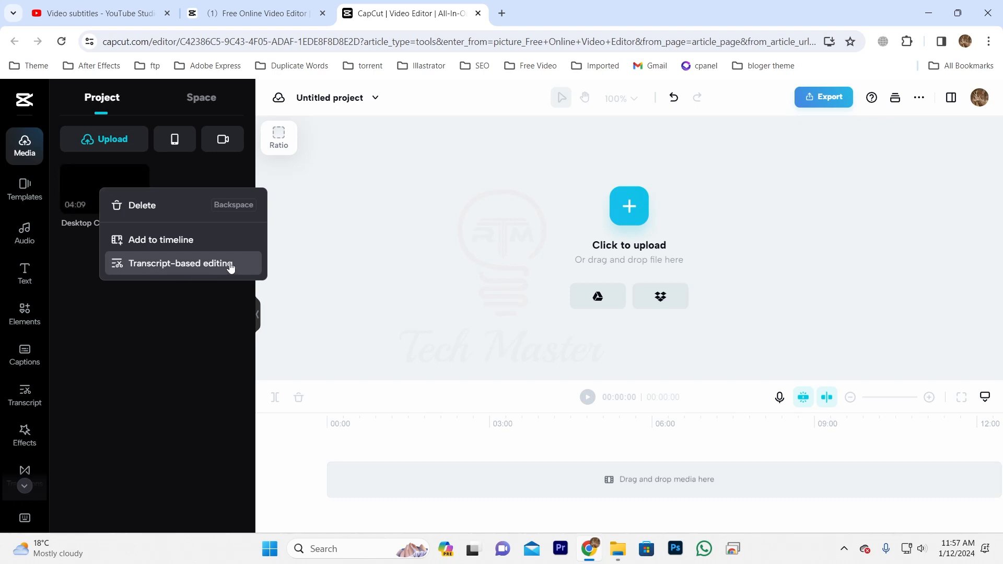
left_click(152, 268)
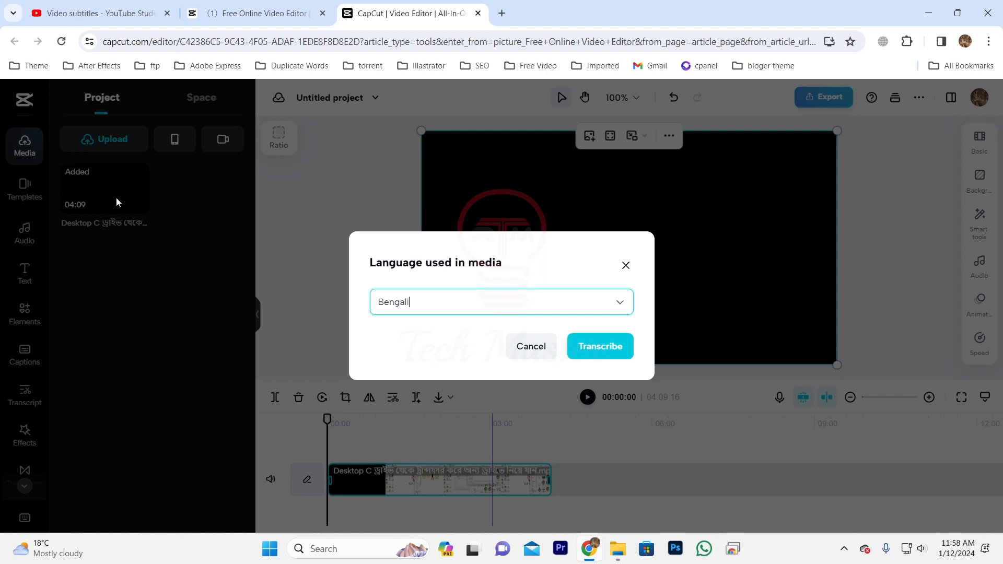
left_click(428, 301)
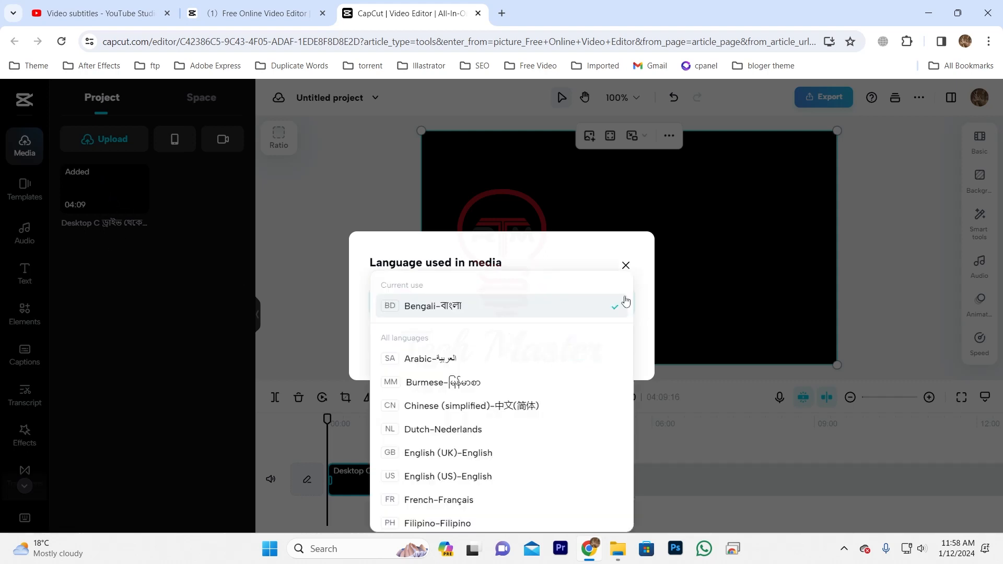
left_click(479, 313)
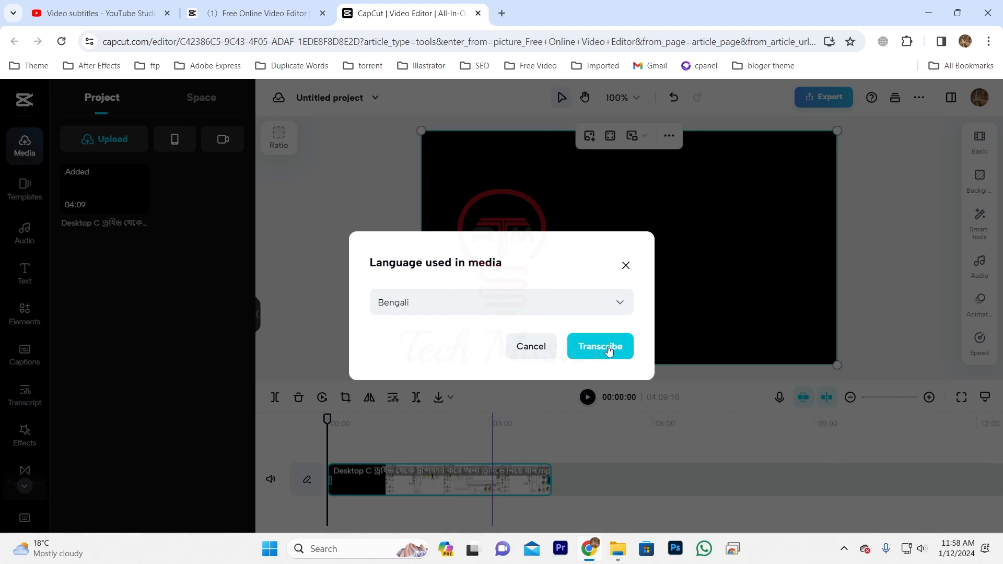
left_click(610, 352)
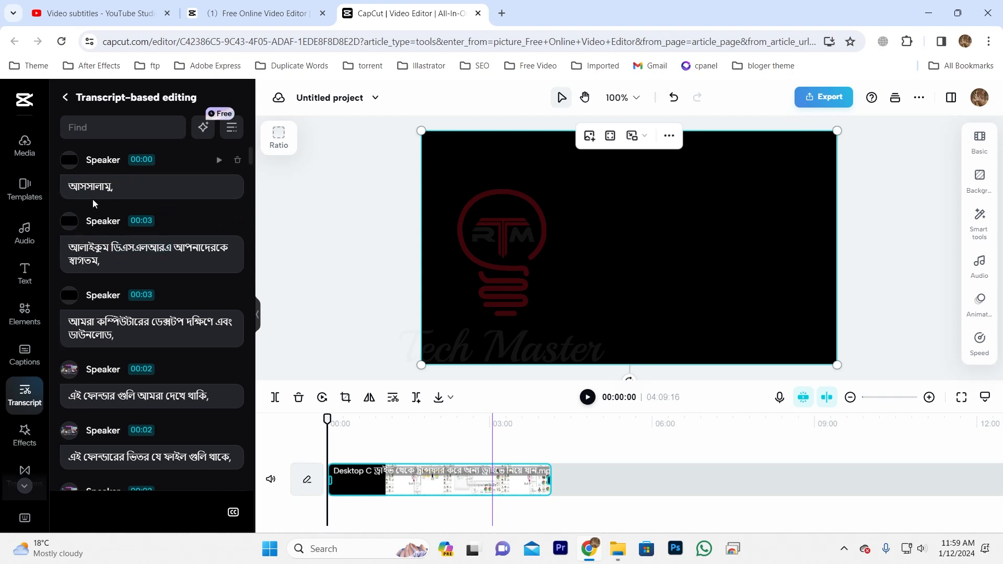
Step: Review the Bengali transcript of the video and turn it into captions
scroll(94, 219, "down", 6)
scroll(95, 235, "down", 10)
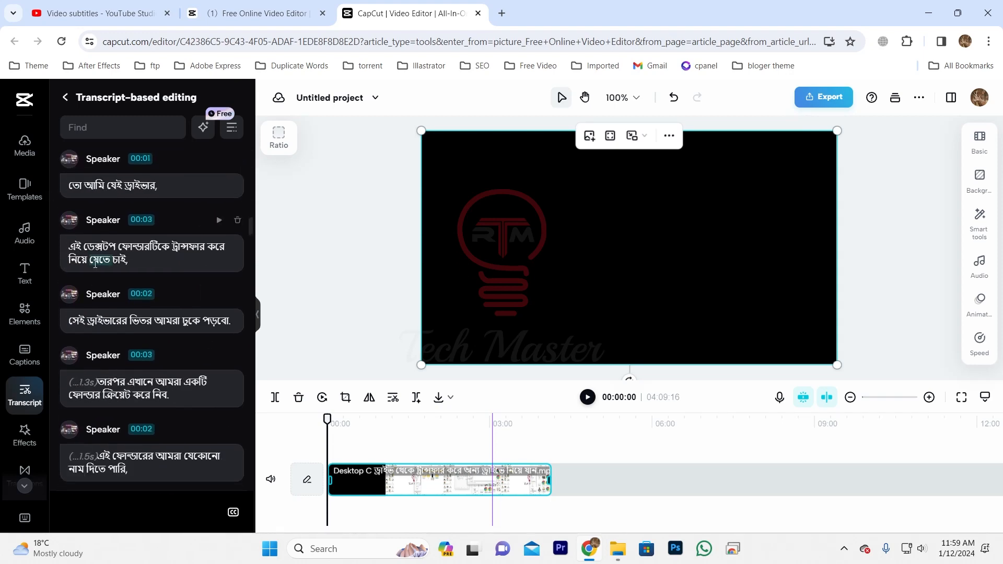
scroll(87, 387, "down", 10)
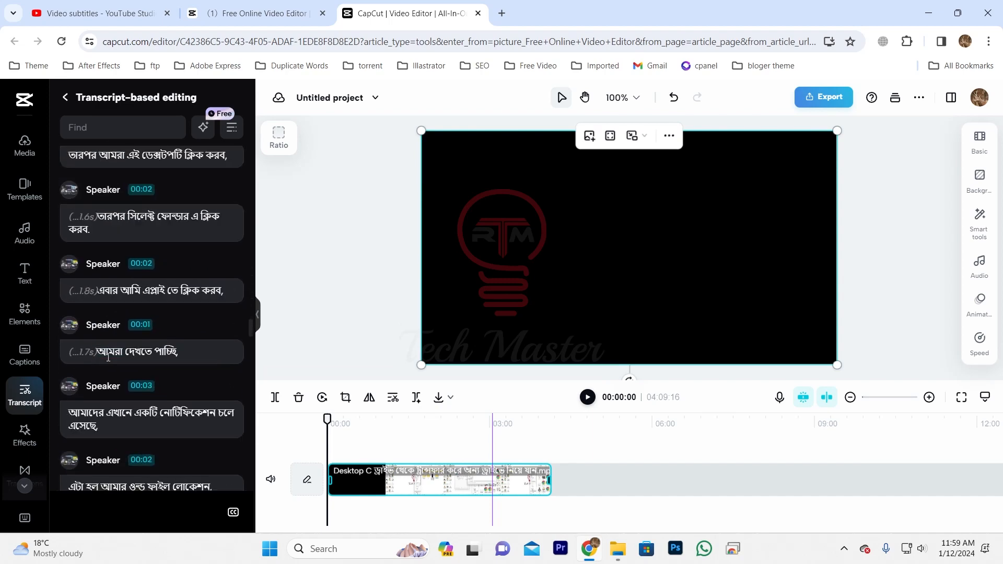
scroll(106, 357, "down", 10)
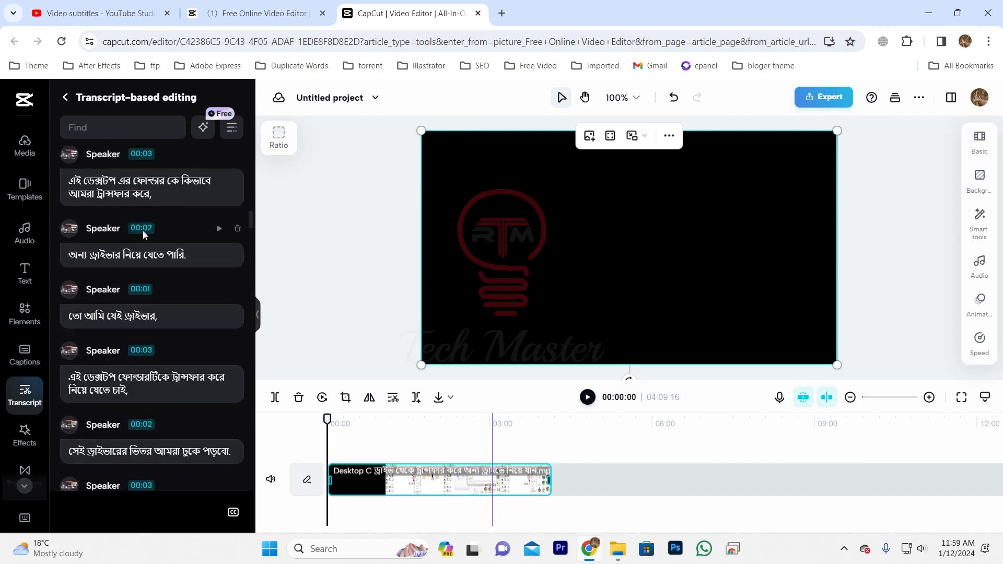
scroll(134, 208, "up", 15)
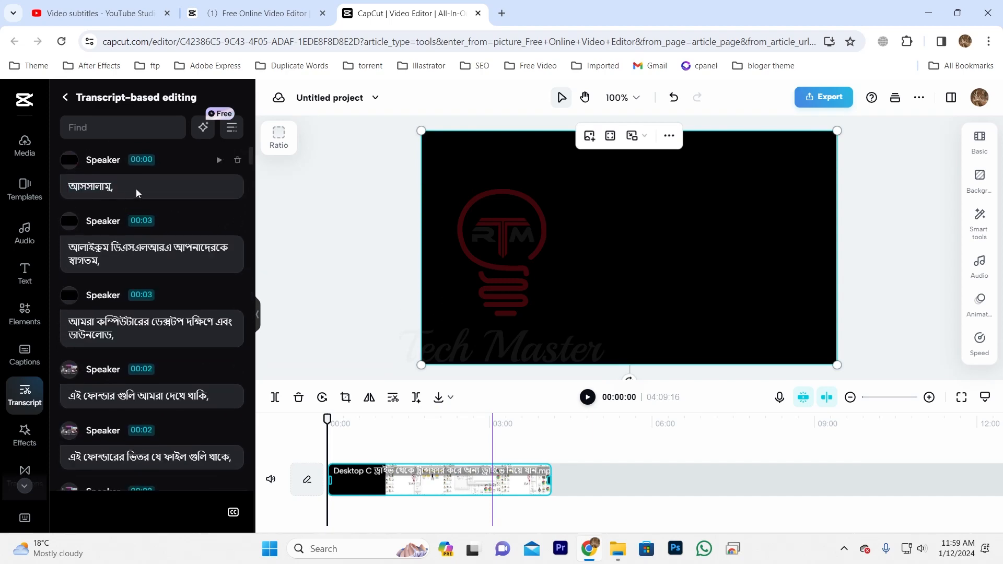
left_click(233, 514)
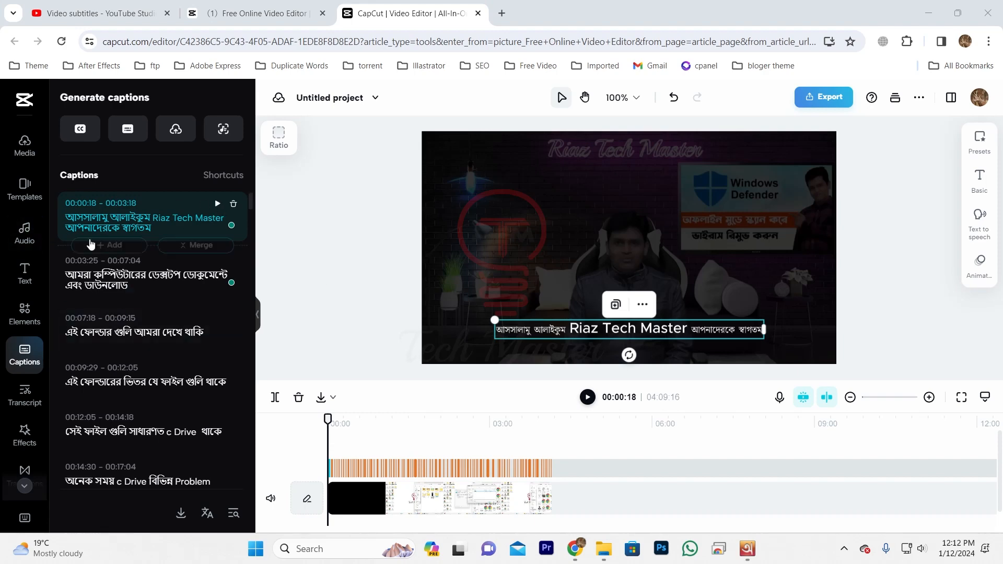
Step: Play about the first 12 seconds of the captioned video and look through the caption list
left_click(587, 398)
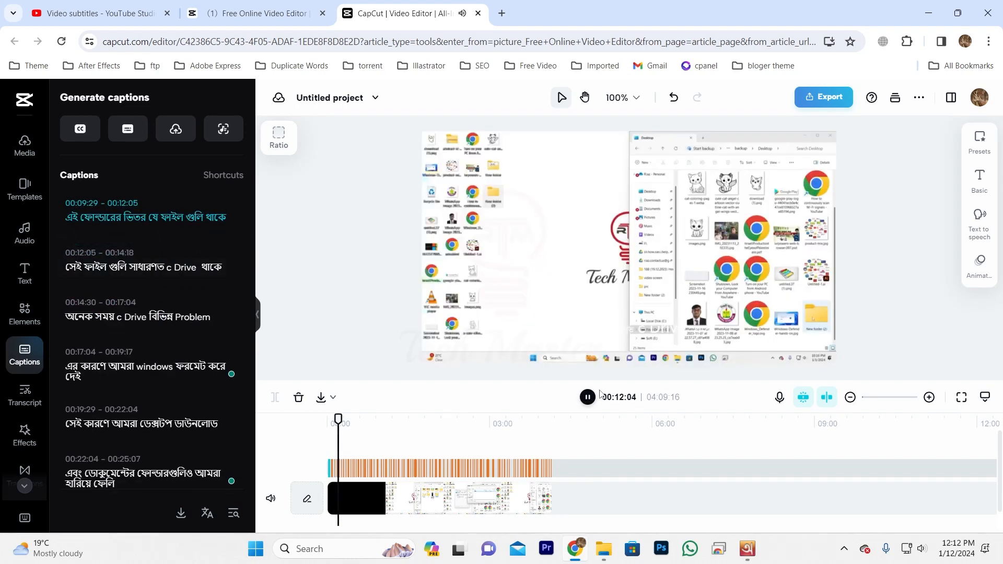
left_click(587, 397)
scroll(130, 261, "up", 5)
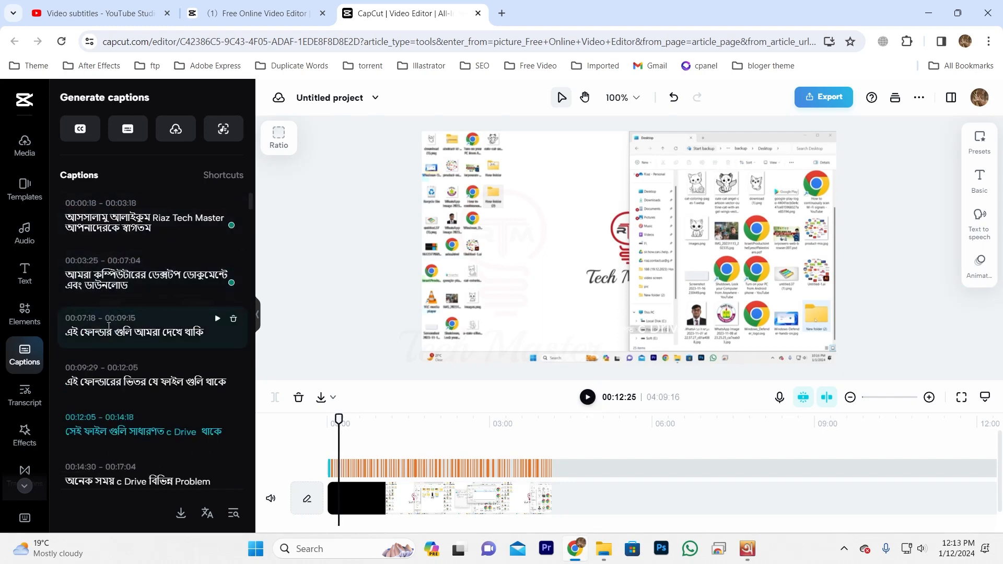
scroll(109, 327, "down", 10)
scroll(125, 351, "down", 12)
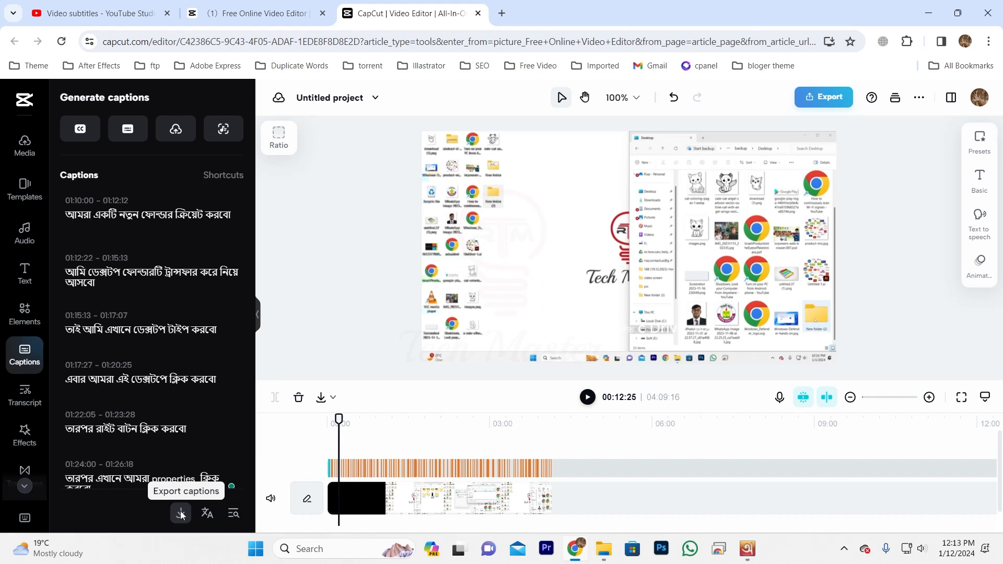
Step: Export the Bengali captions as an SRT file and show the downloaded file in its folder
left_click(181, 514)
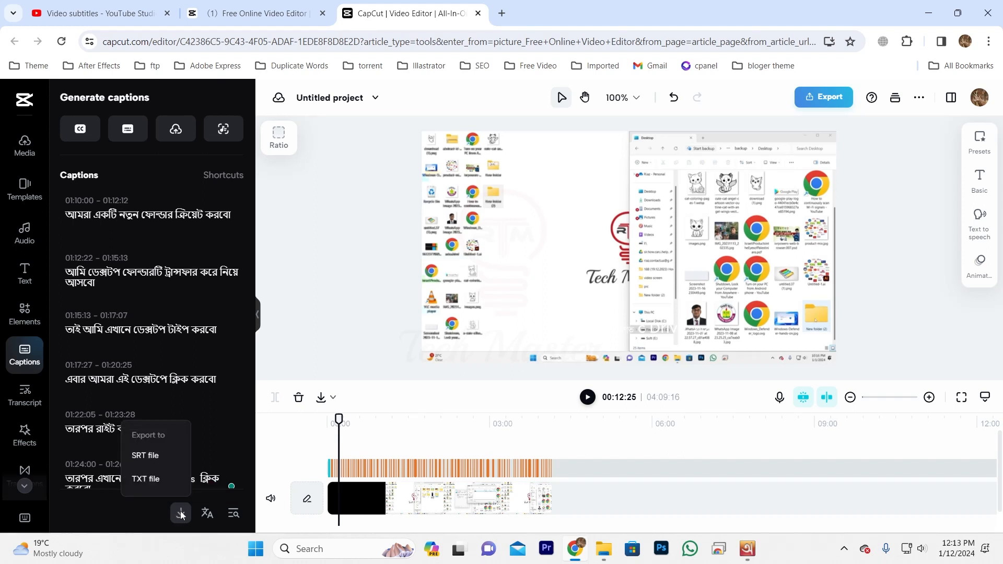
left_click(153, 460)
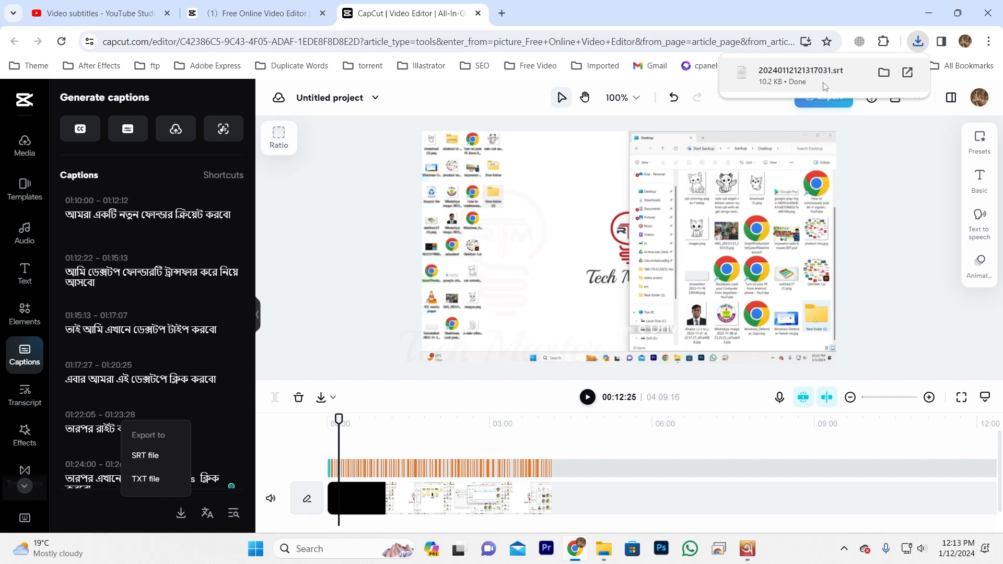
left_click(888, 73)
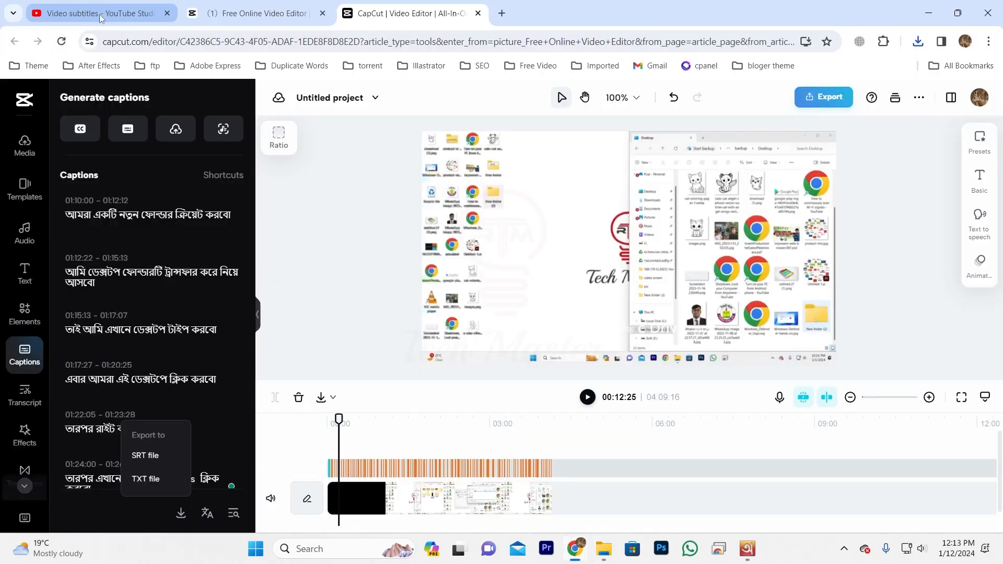
Step: Switch to YouTube Studio and upload 20240112121317031.srt from Downloads as the video's Bangla subtitles, using the With timing file type
mouse_move(89, 16)
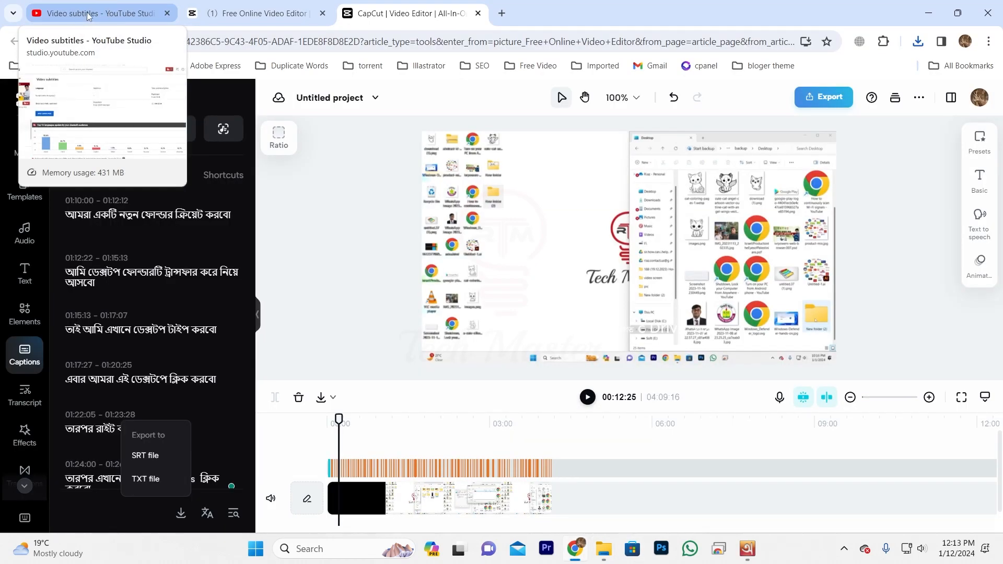
left_click(88, 16)
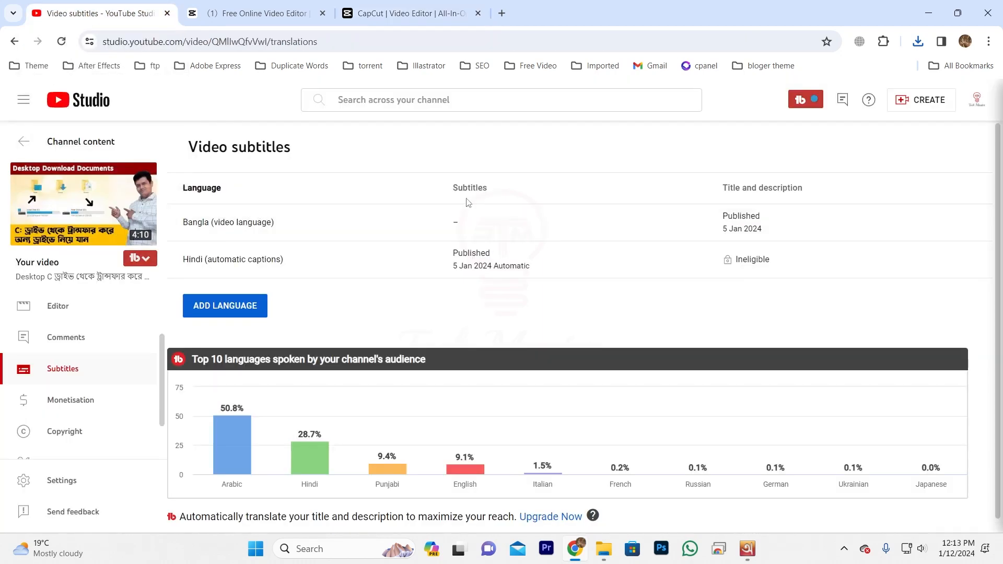
mouse_move(479, 223)
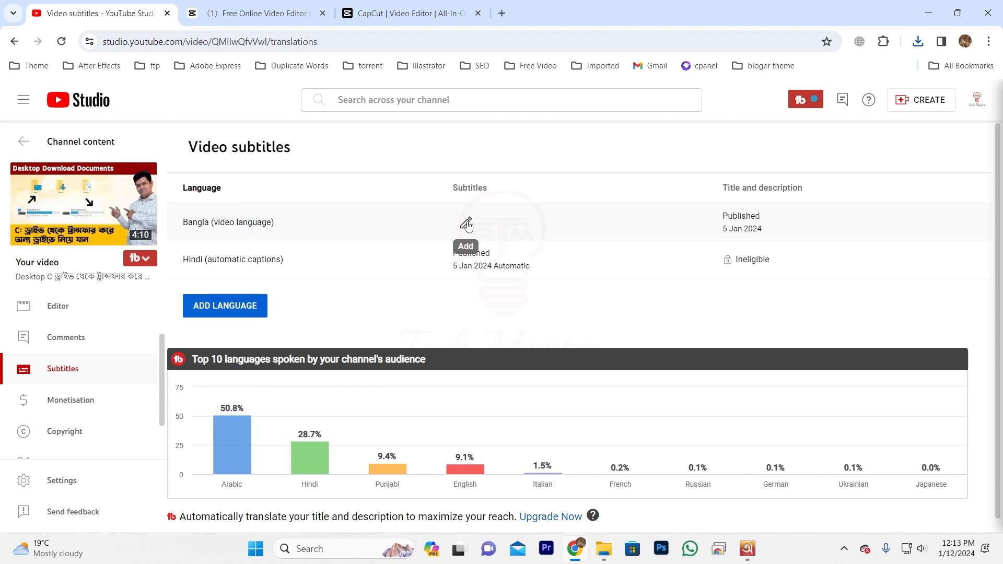
left_click(467, 225)
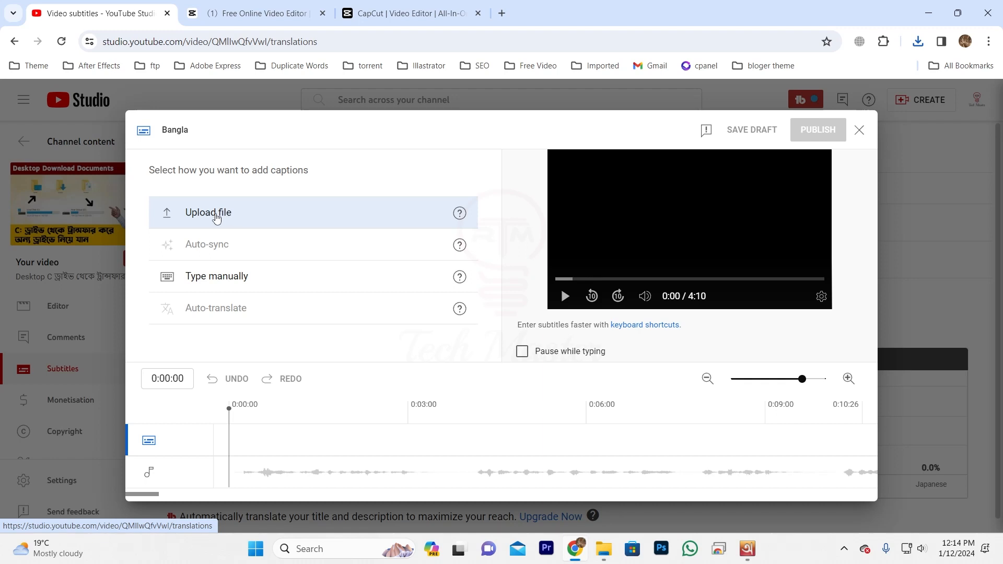
left_click(217, 215)
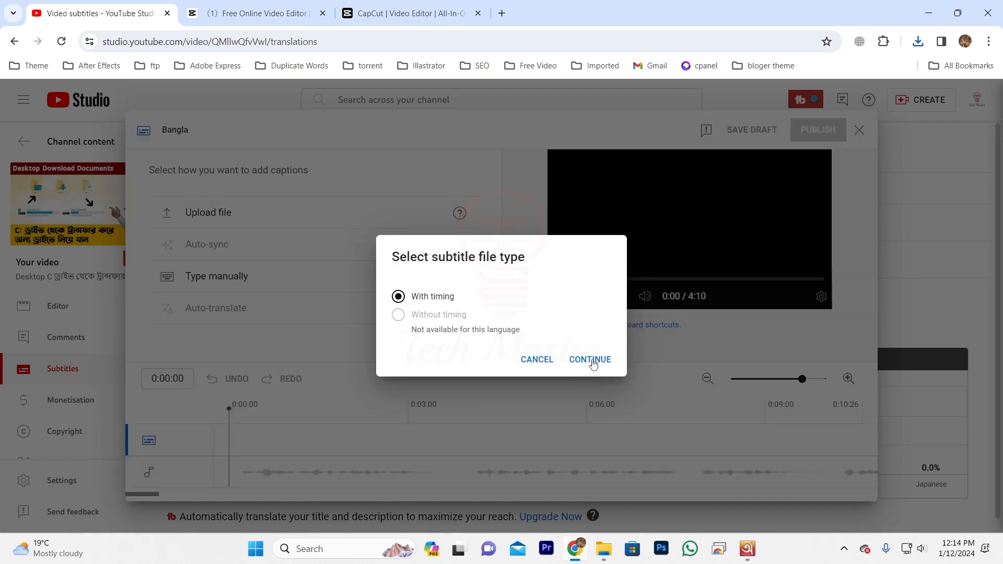
left_click(592, 361)
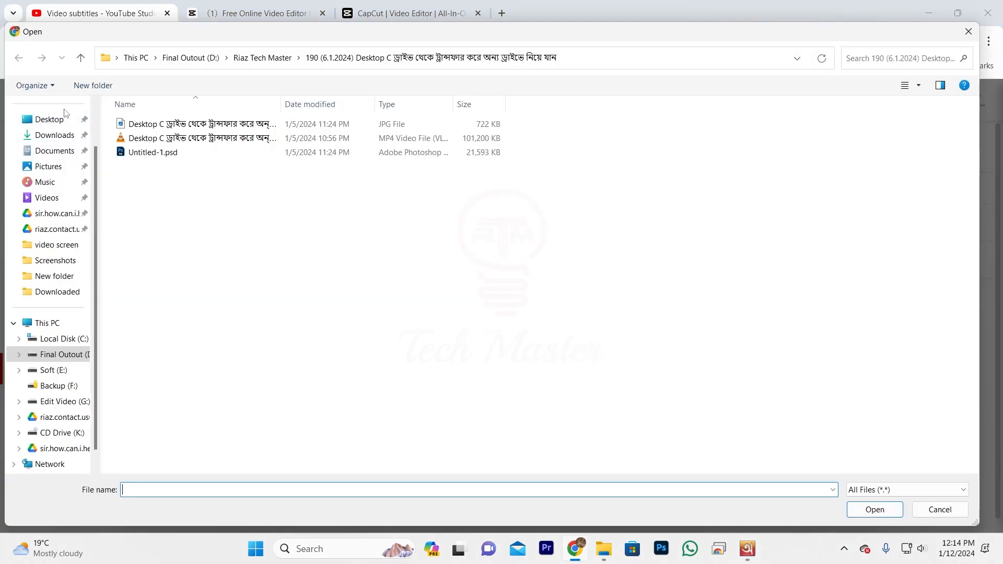
left_click(51, 136)
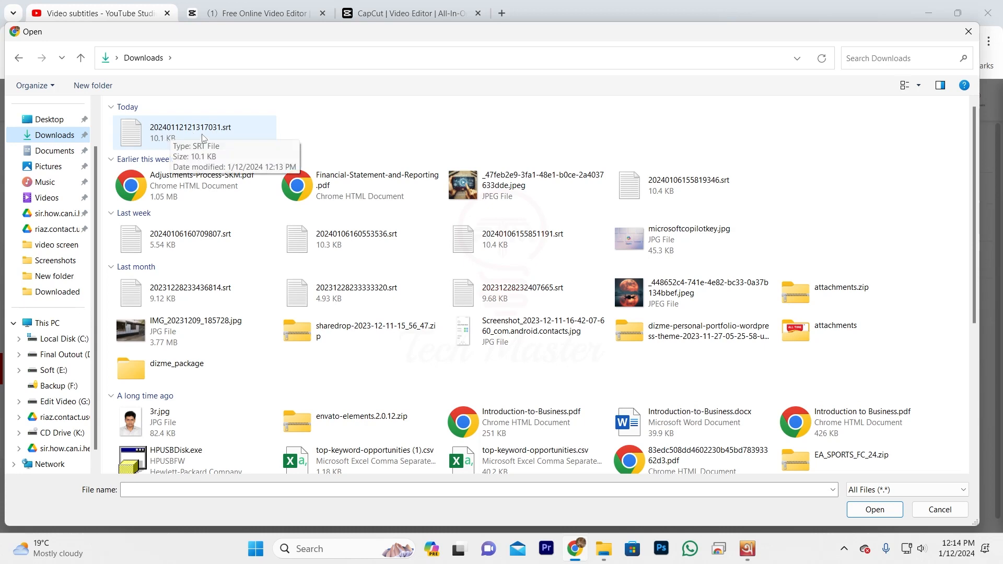
double_click(179, 132)
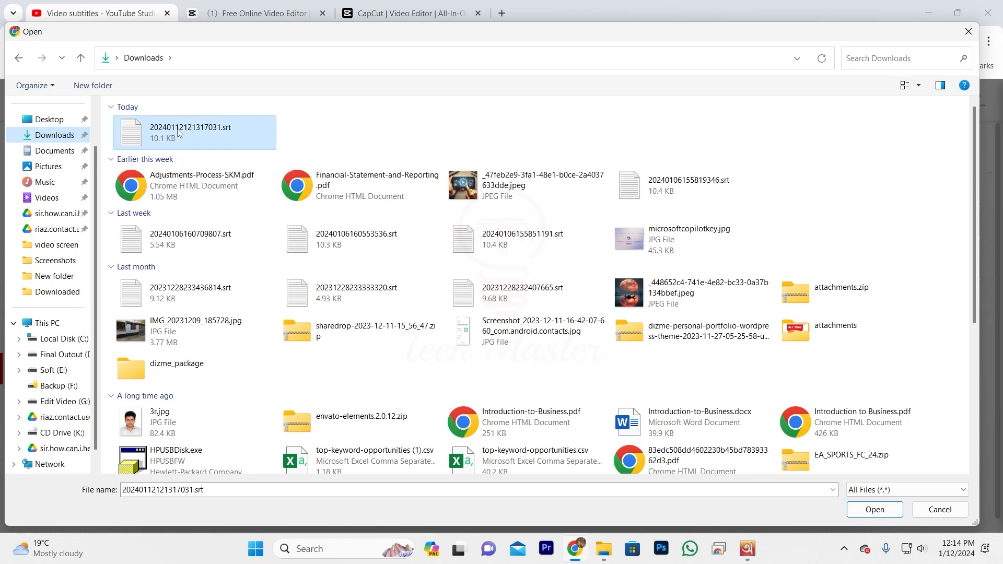
Step: Look through the imported Bangla caption lines and their timings, ending at the first caption
scroll(198, 244, "down", 8)
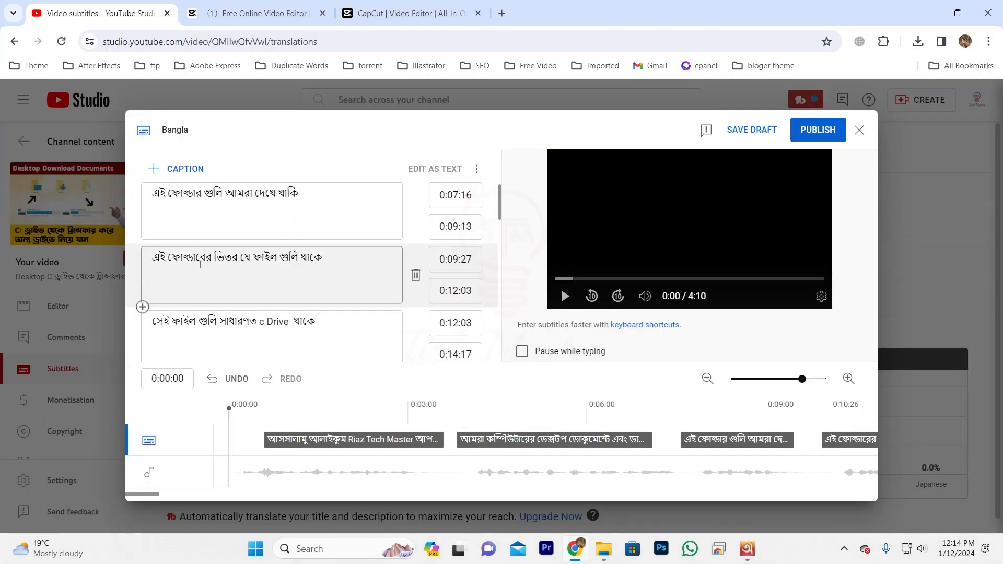
scroll(224, 270, "down", 1)
scroll(224, 270, "down", 3)
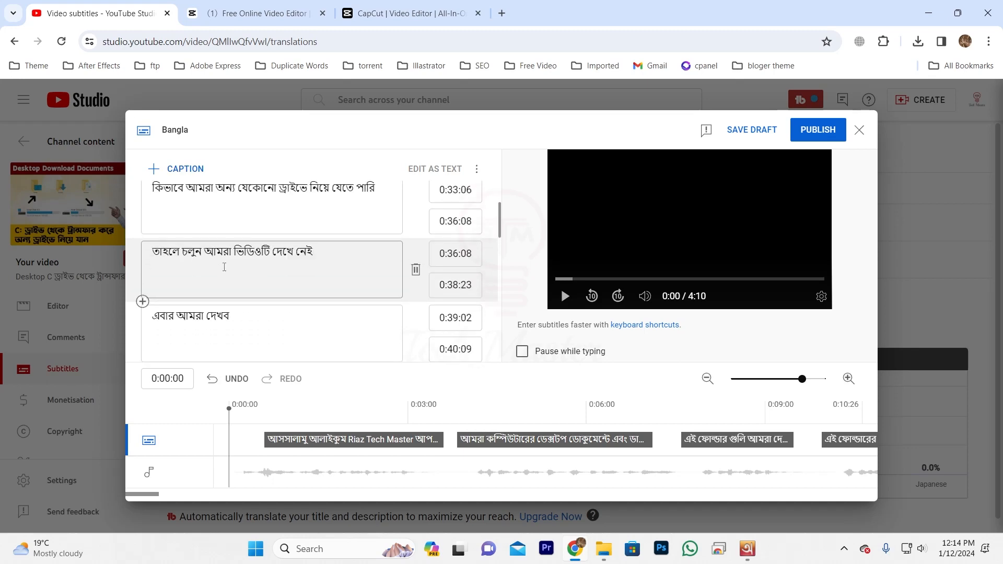
scroll(241, 267, "up", 8)
scroll(241, 267, "down", 20)
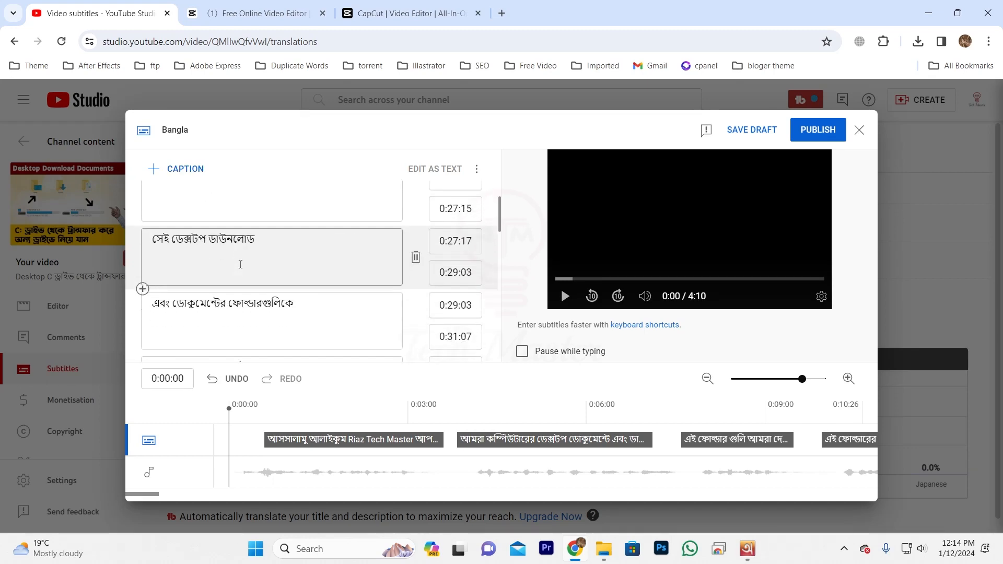
scroll(248, 252, "up", 6)
scroll(247, 252, "up", 15)
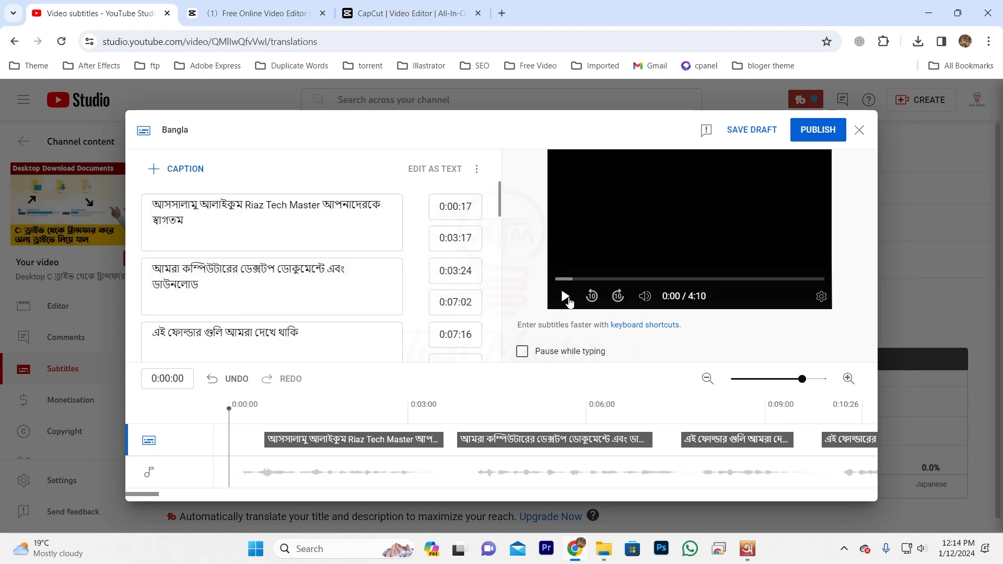
Step: Play about the first 11 seconds of the video with its Bangla captions, then publish the Bangla subtitles
left_click(565, 296)
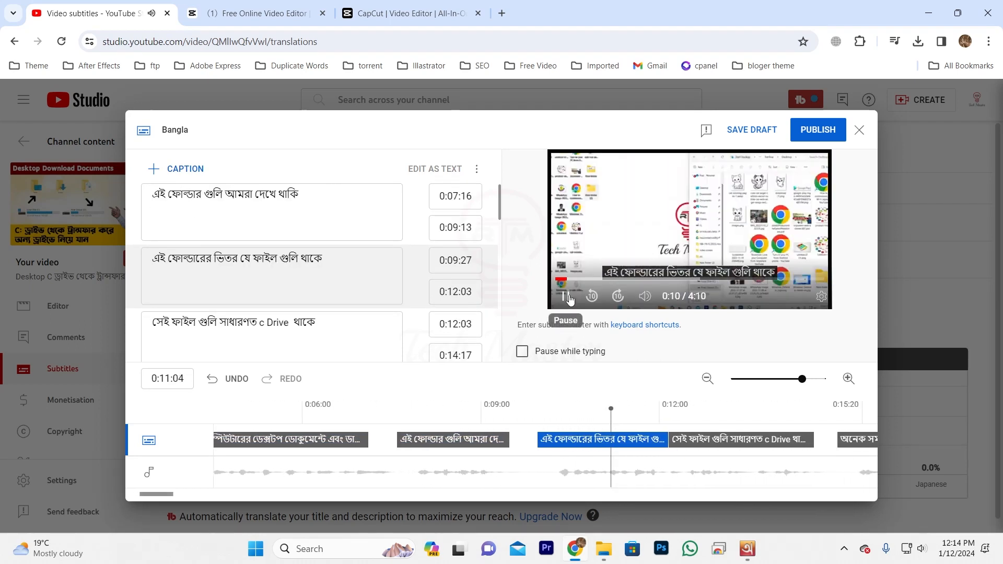
left_click(567, 302)
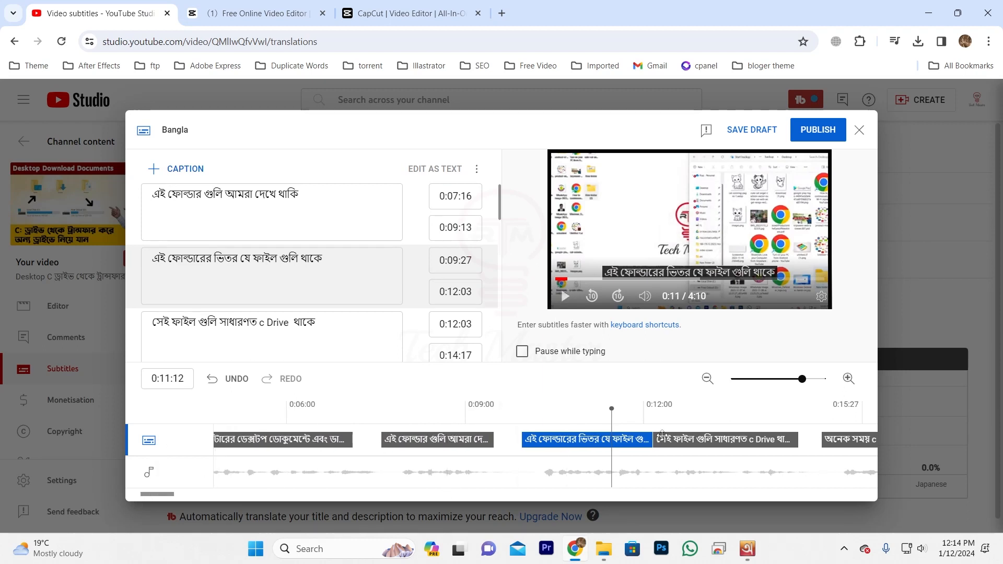
scroll(303, 264, "down", 3)
scroll(302, 265, "up", 6)
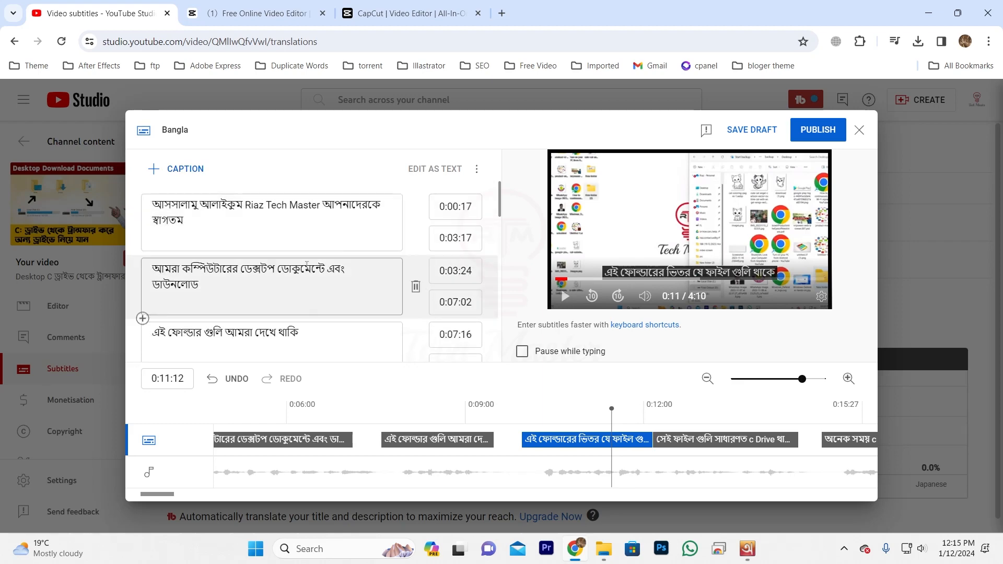
left_click(819, 132)
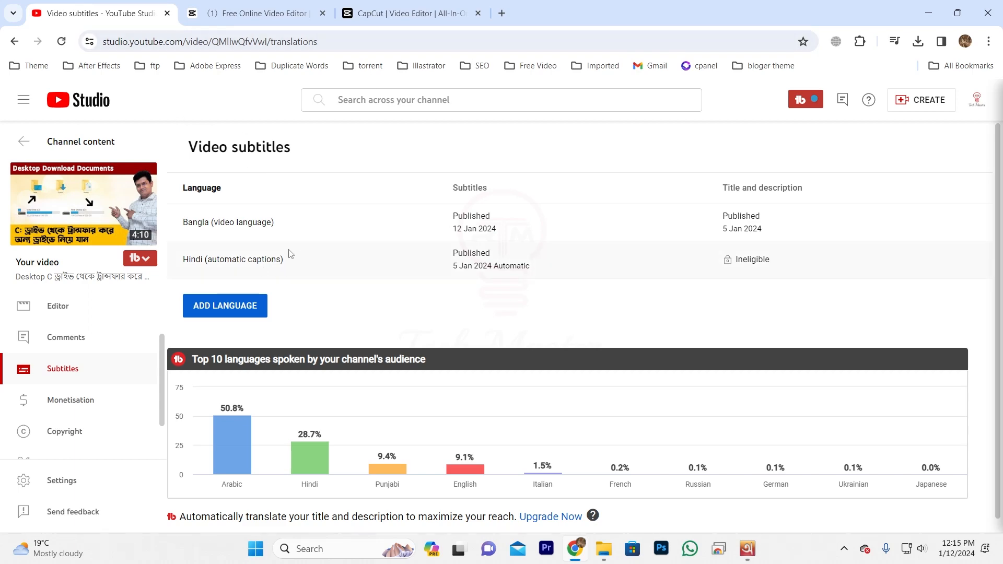
Step: Switch back to the CapCut editor and translate the captions from Bengali to English
left_click(427, 15)
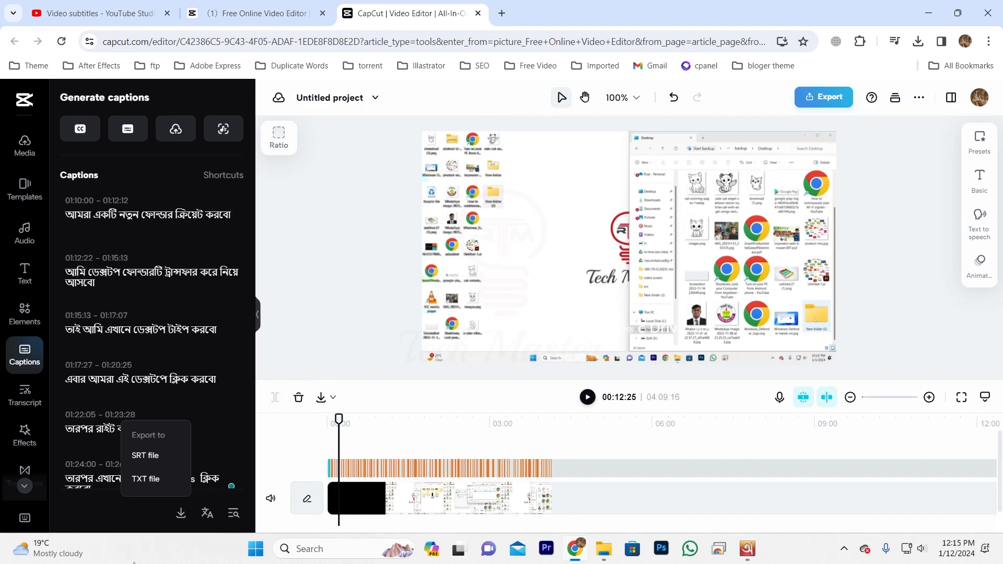
left_click(98, 516)
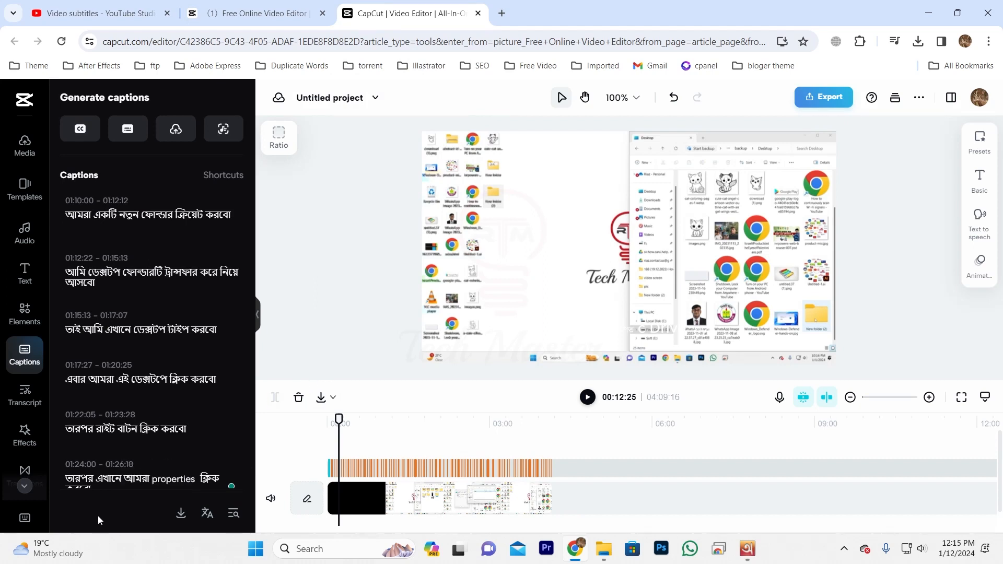
left_click(208, 515)
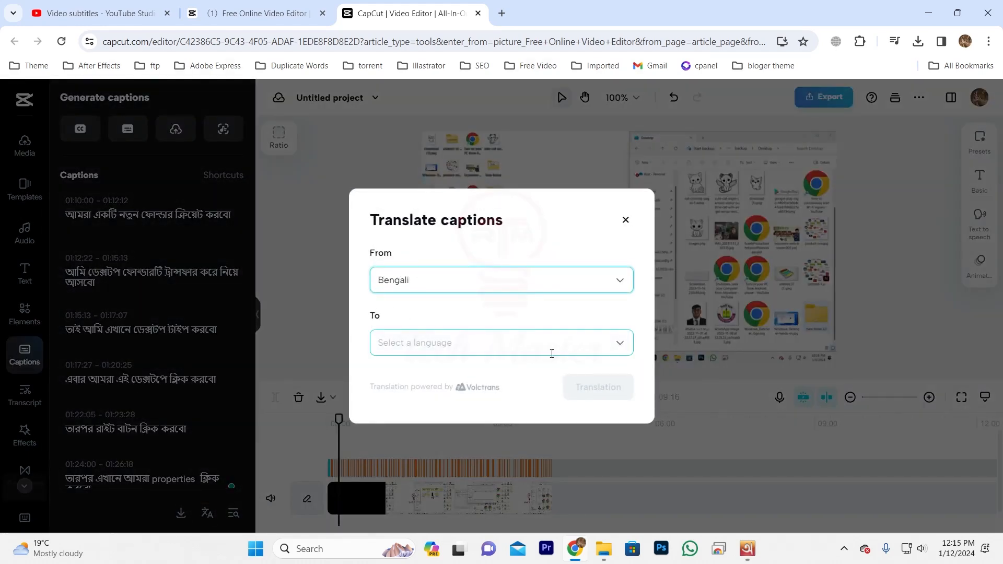
left_click(620, 344)
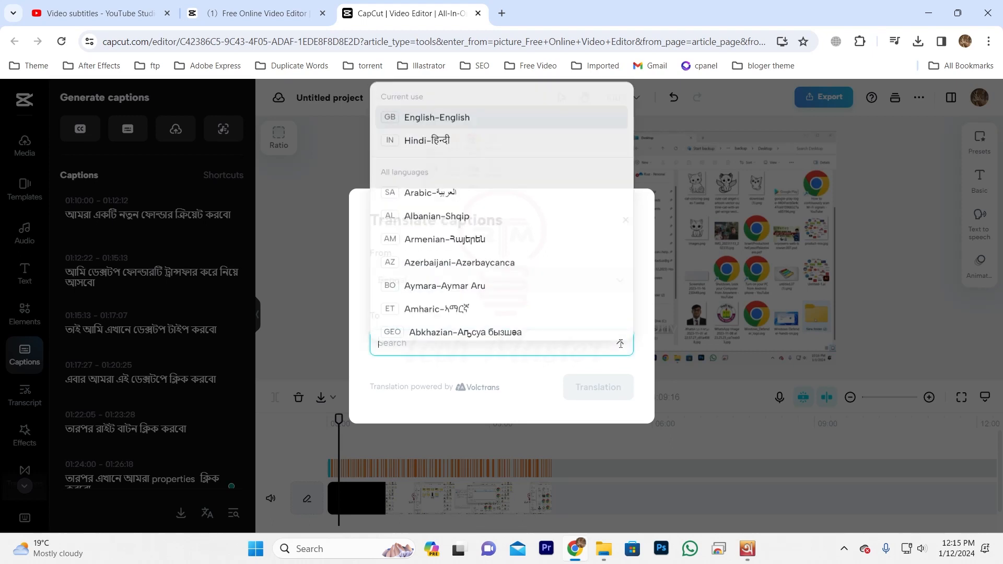
left_click(452, 120)
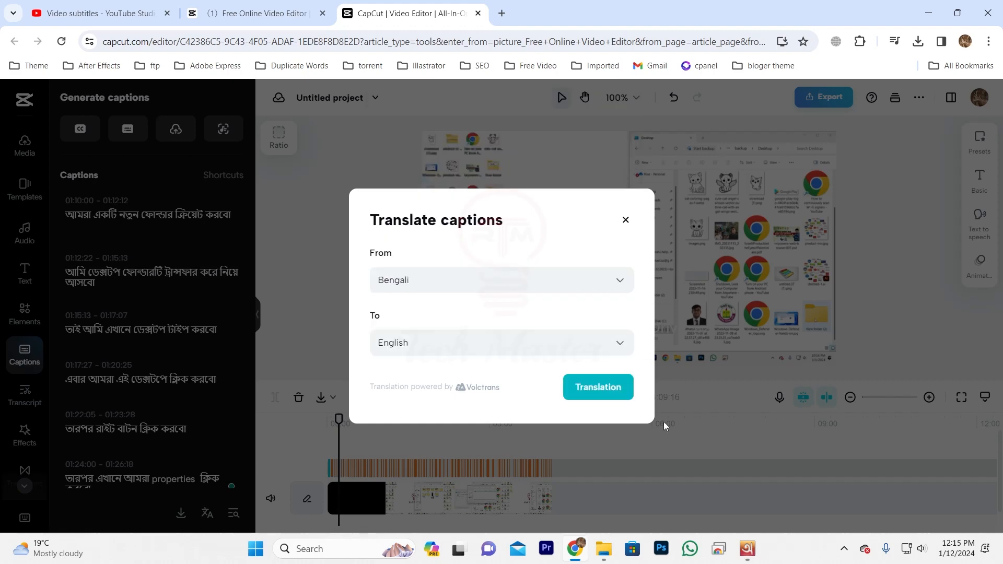
left_click(599, 387)
Step: Check the translated English captions up to the start of the list and export them as an SRT file
scroll(152, 239, "up", 10)
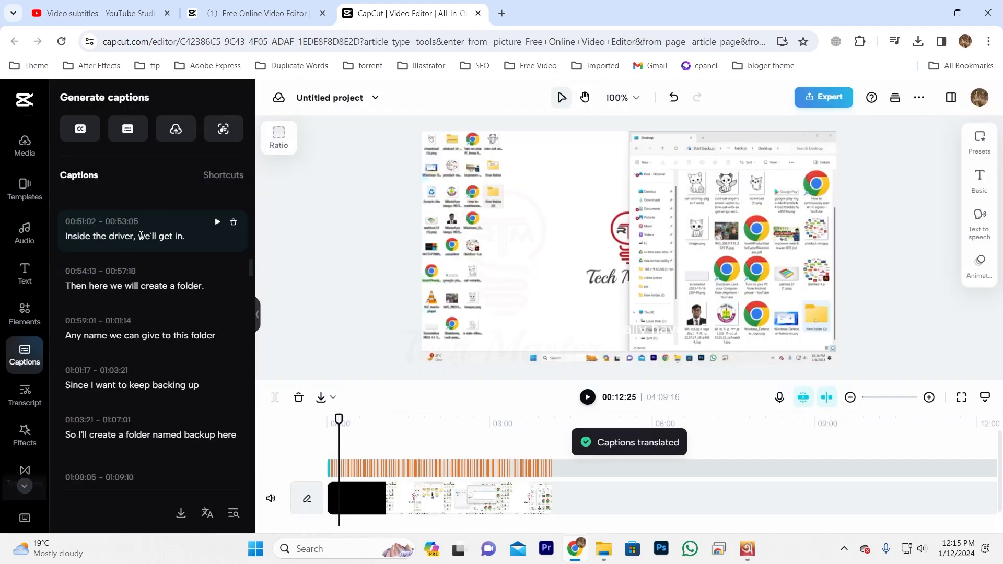
scroll(121, 252, "up", 10)
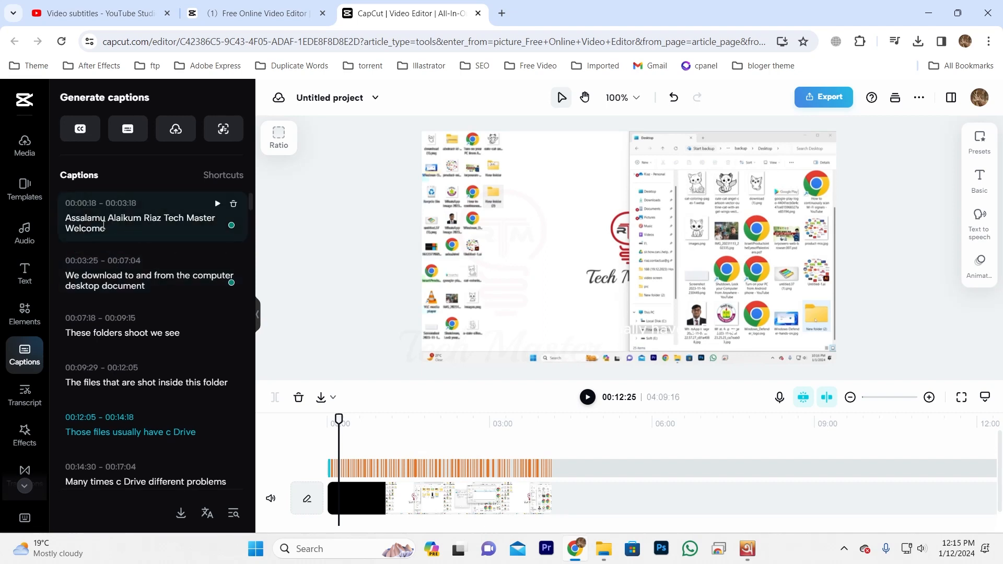
left_click(181, 515)
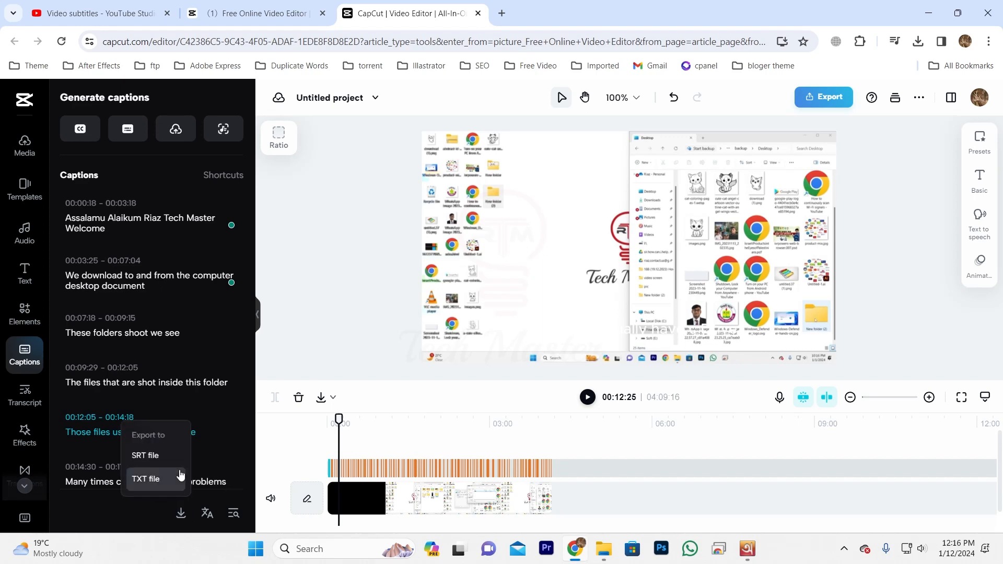
left_click(180, 477)
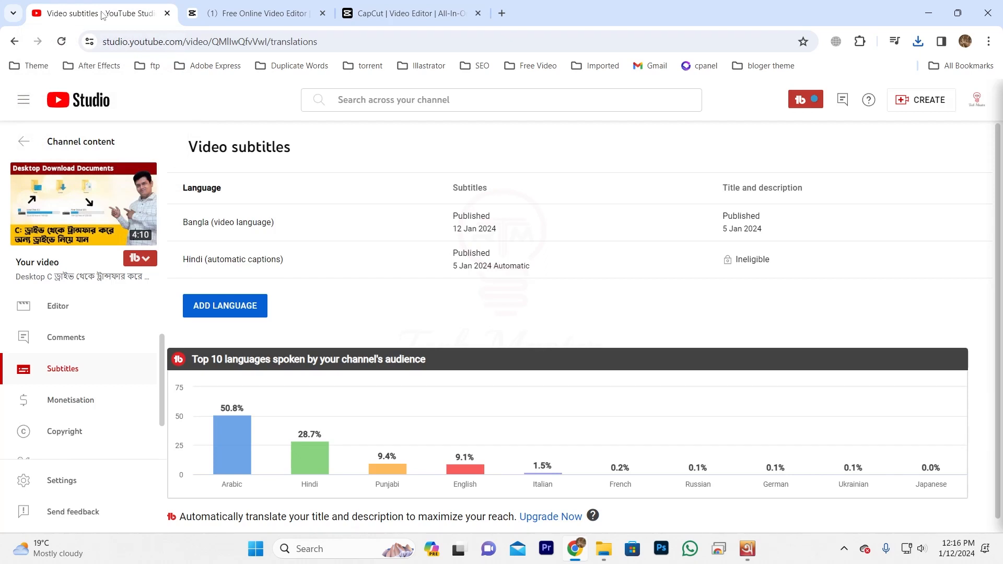
Step: Switch to YouTube Studio and add English (United States) as a subtitle language for the video
left_click(226, 308)
scroll(356, 418, "down", 5)
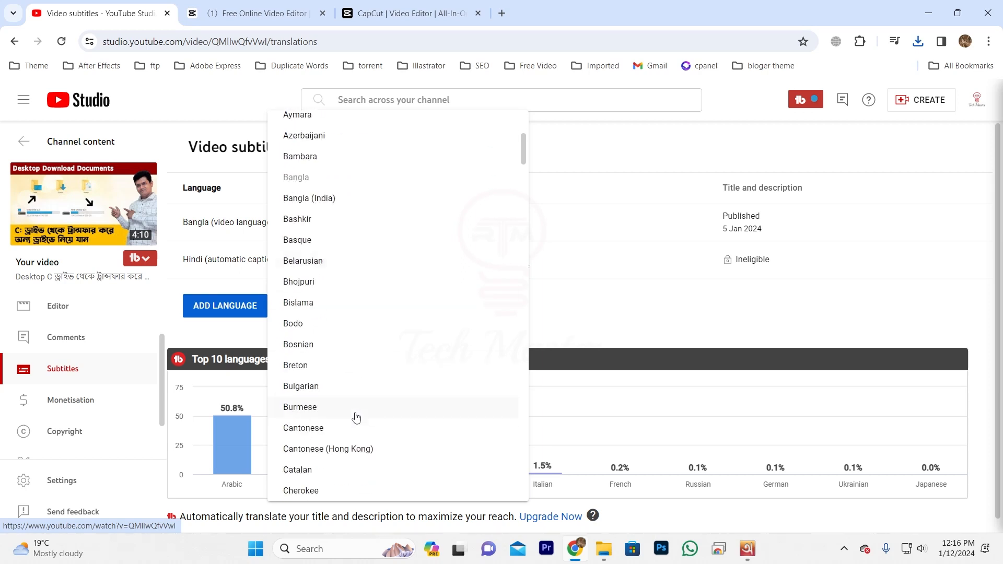
scroll(359, 356, "down", 9)
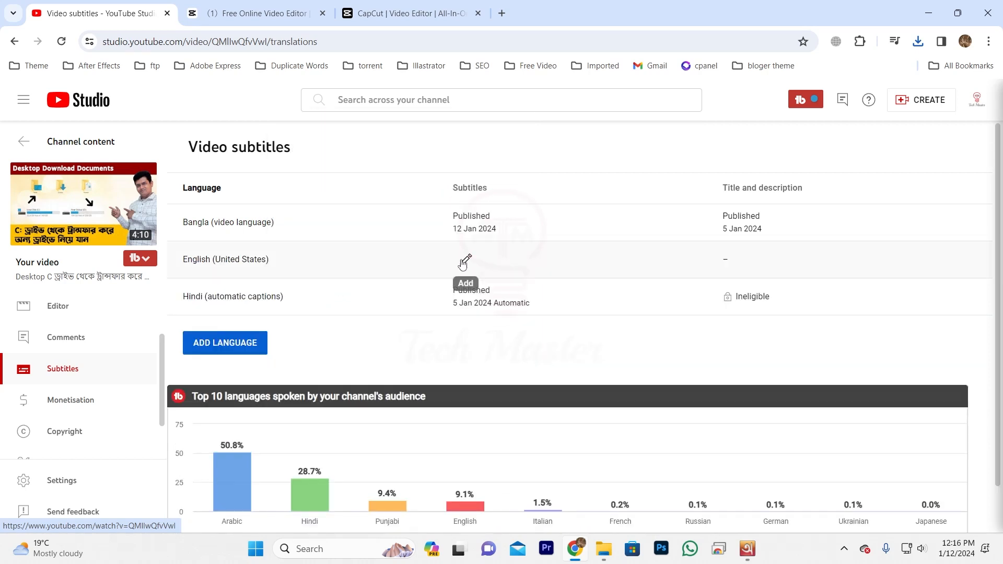
Step: Upload 20240112121604654.srt with timing as the English (United States) subtitles and look through the imported captions
left_click(466, 261)
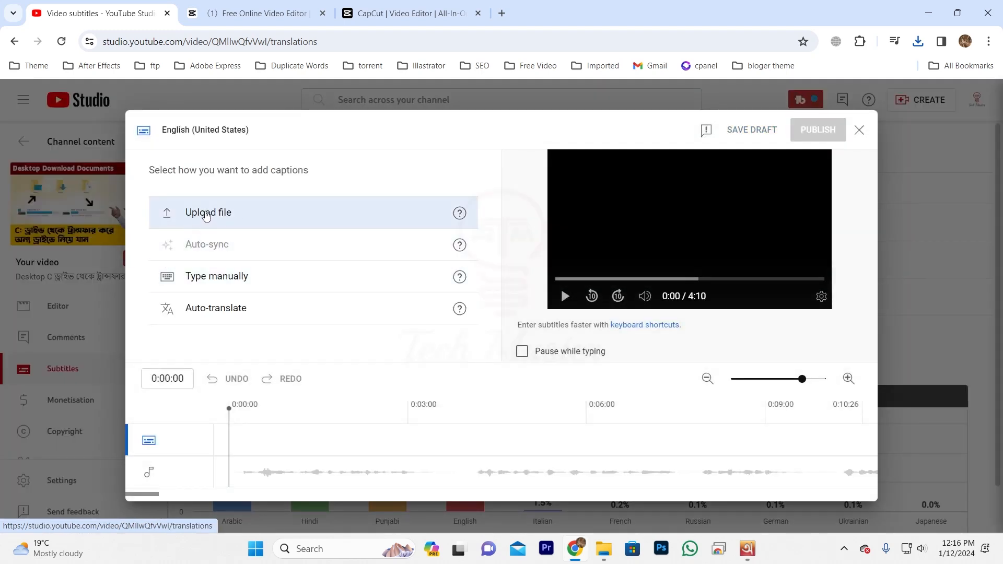
left_click(207, 215)
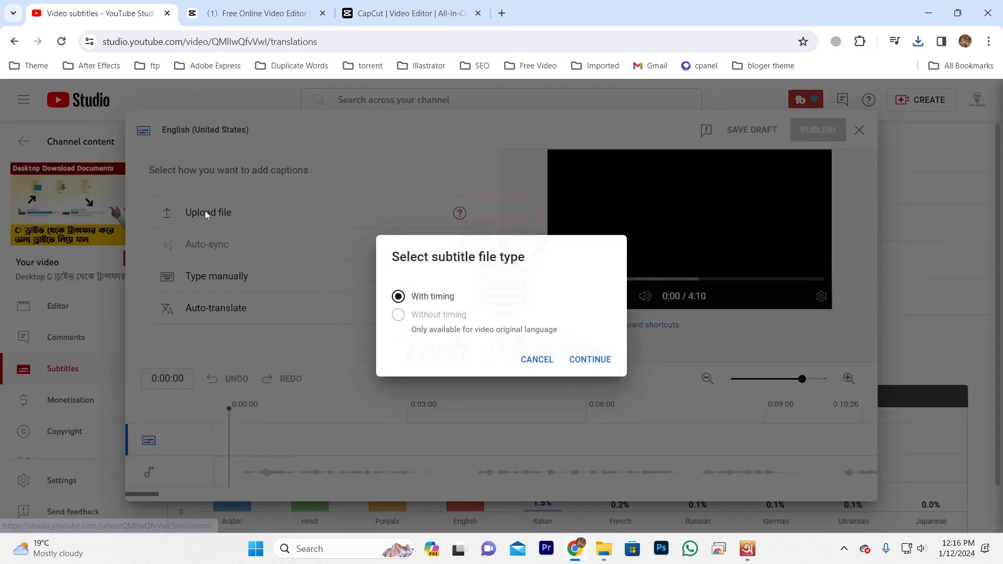
left_click(590, 360)
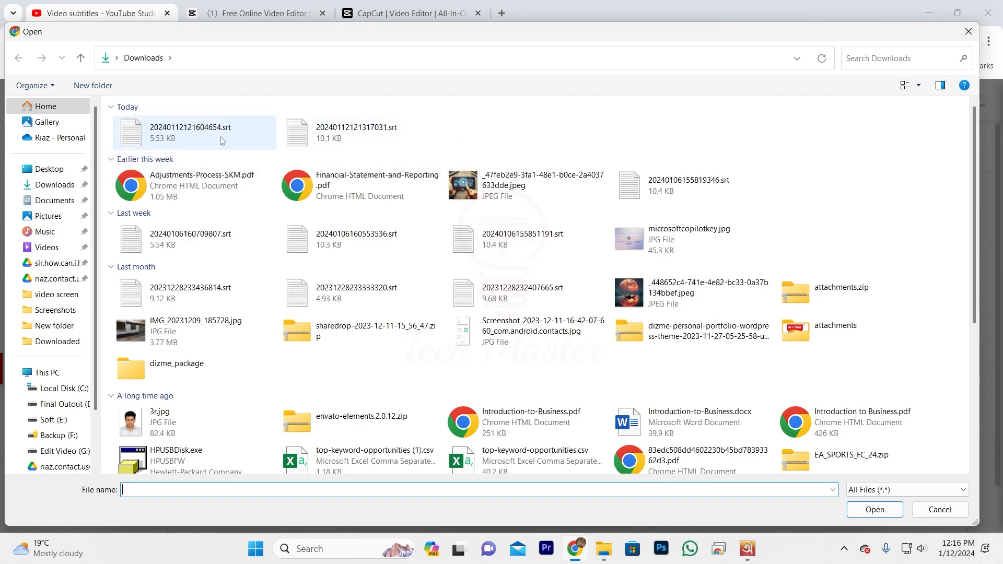
double_click(161, 138)
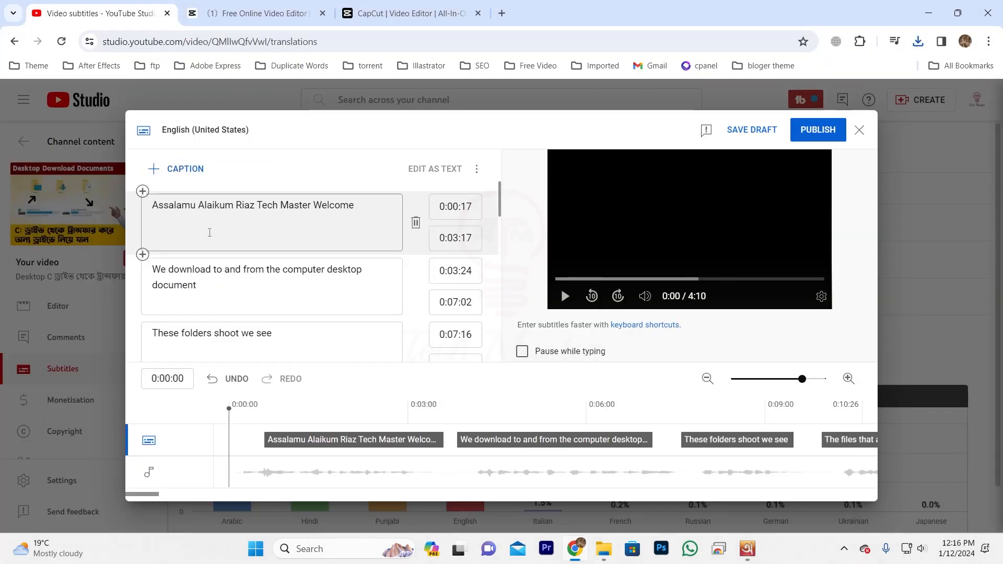
scroll(201, 264, "down", 5)
scroll(200, 264, "down", 15)
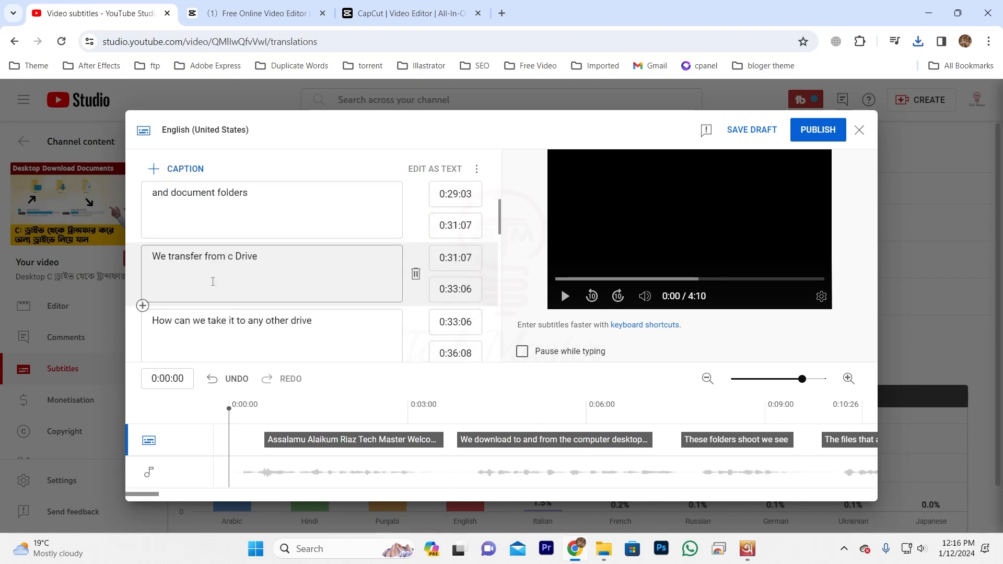
Step: Publish the English (United States) subtitles and add Hindi as another subtitle language for the video
scroll(218, 268, "down", 5)
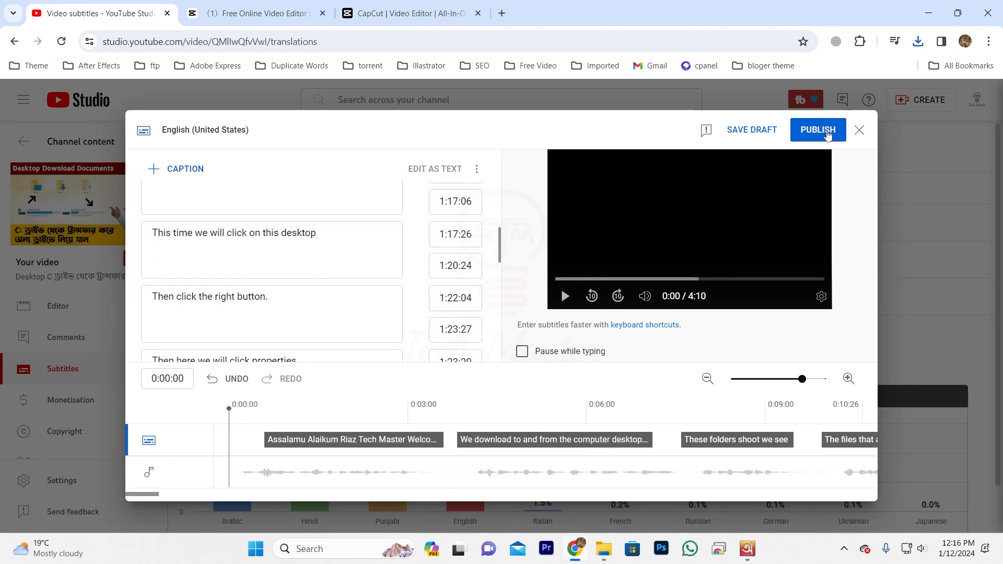
left_click(818, 130)
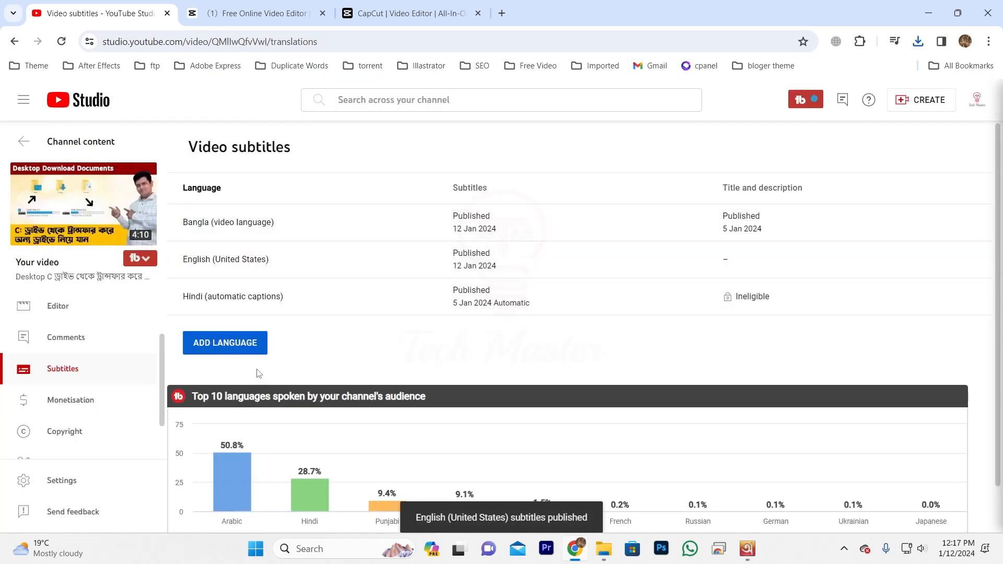
left_click(235, 344)
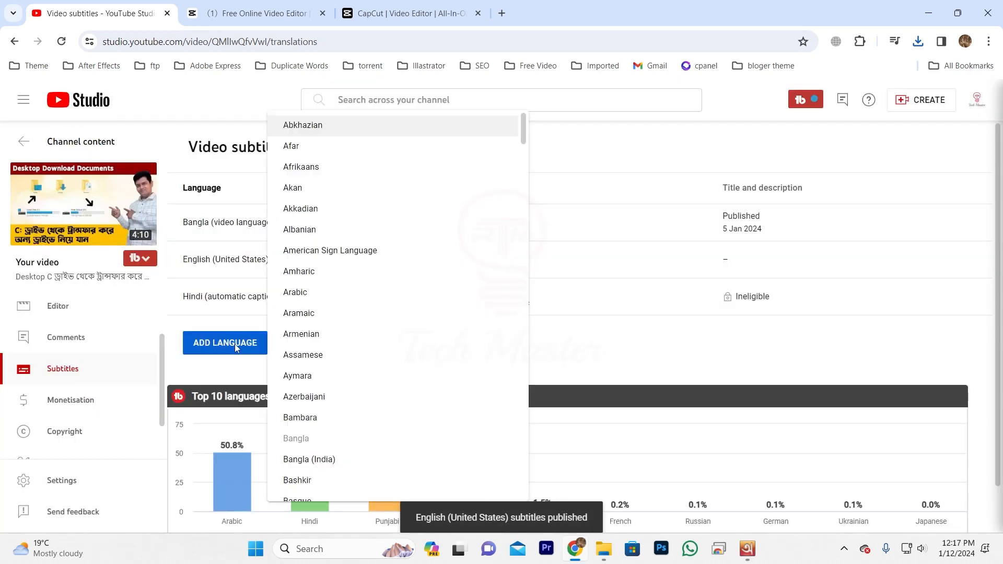
scroll(355, 347, "down", 20)
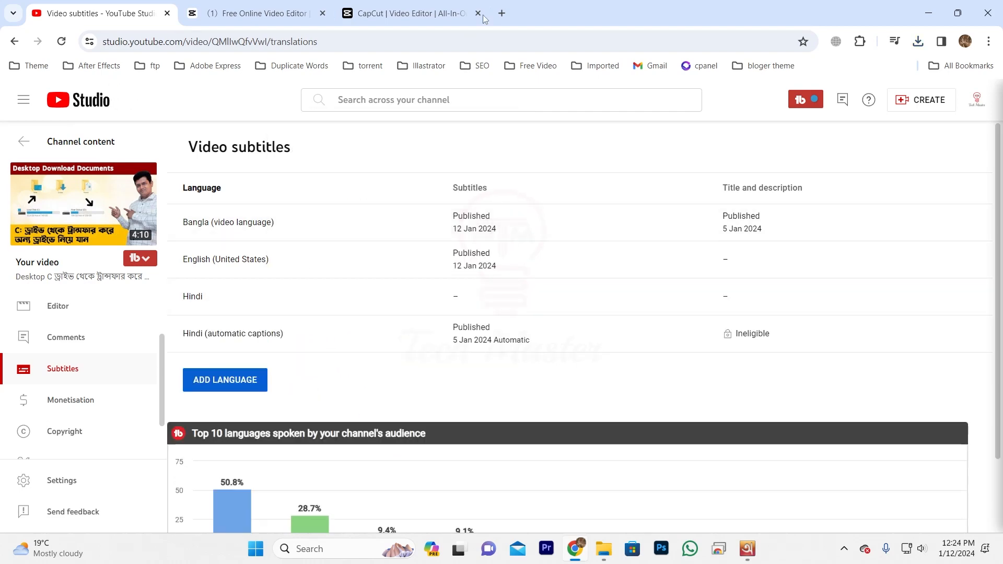
Step: Switch to the CapCut editor, translate the captions from English to Hindi and export them as an SRT file
left_click(407, 14)
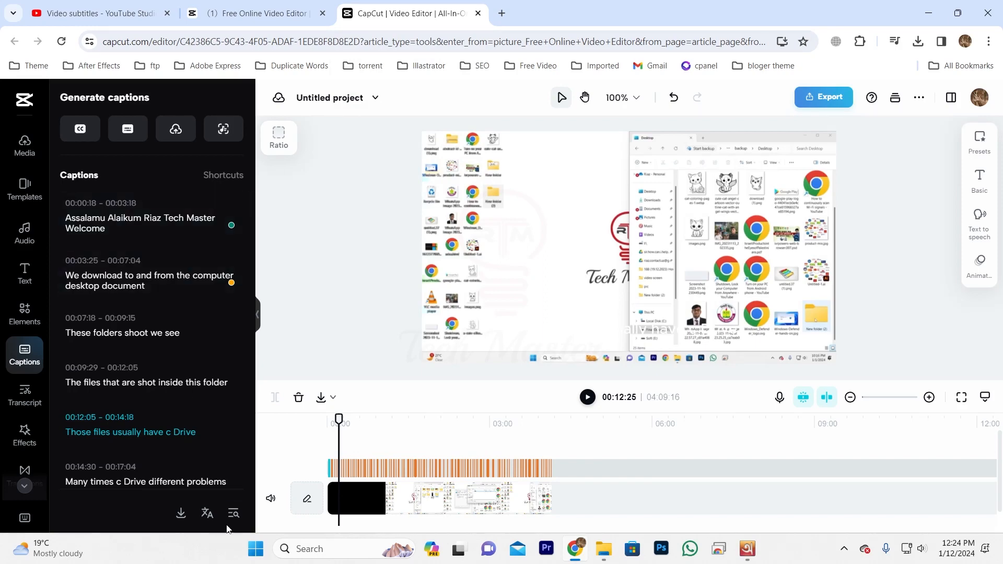
left_click(207, 514)
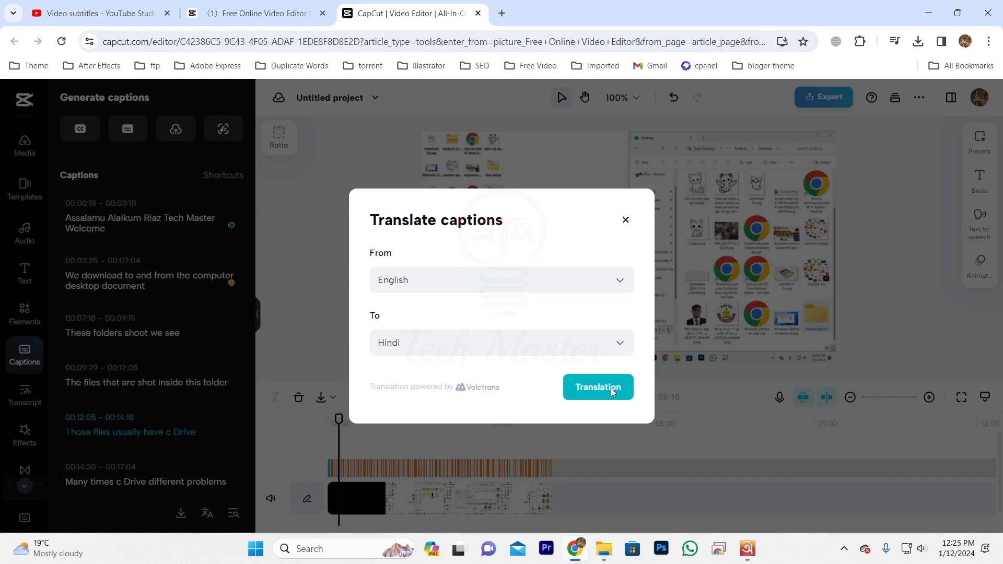
left_click(599, 388)
left_click(187, 514)
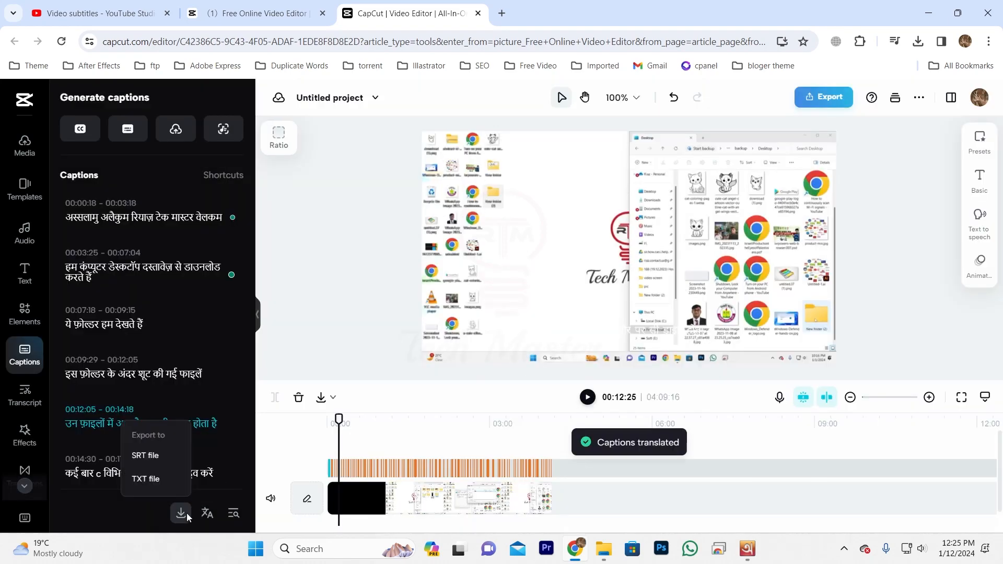
left_click(161, 463)
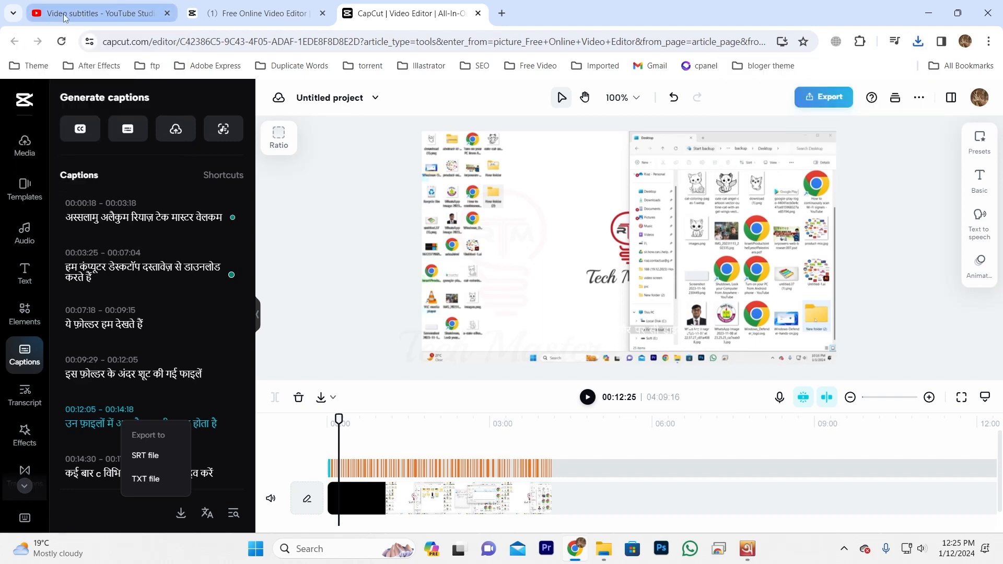
Step: Switch to YouTube Studio and load the exported Hindi captions into the video's Hindi subtitles
left_click(43, 6)
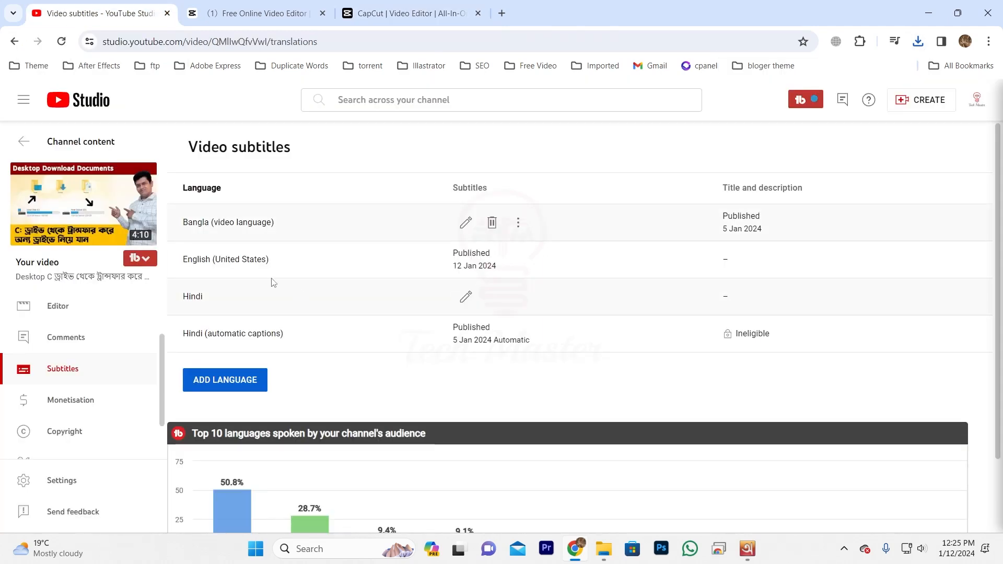
left_click(466, 296)
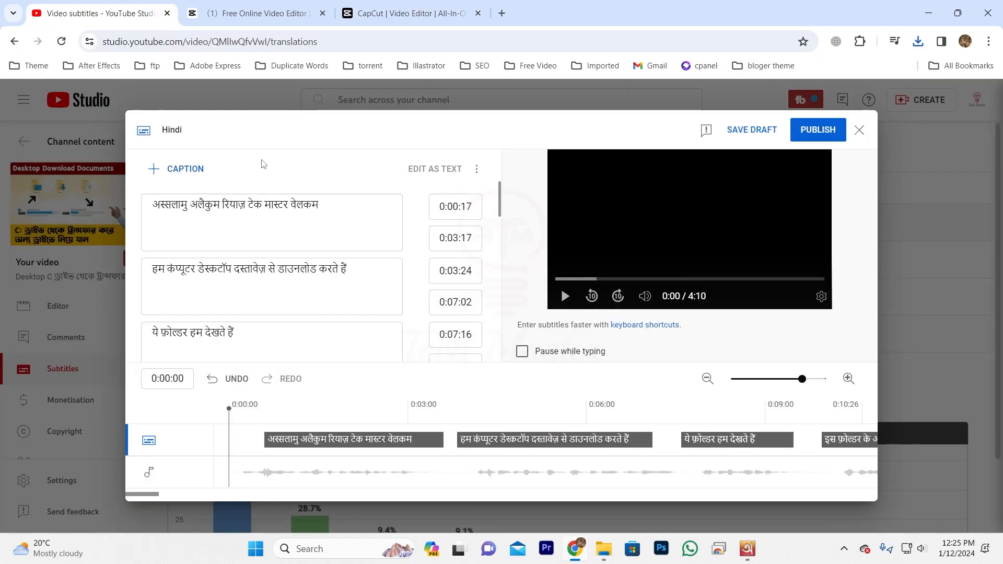